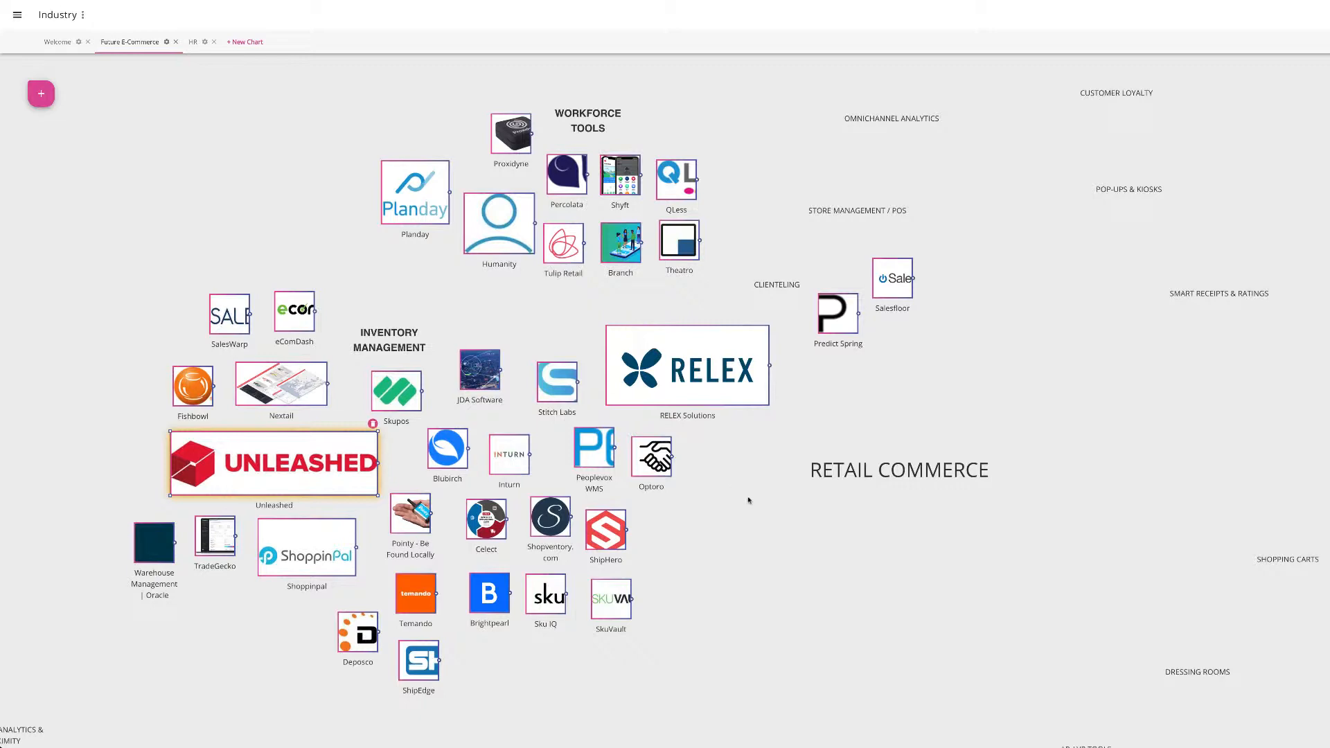
# Step: Nudge the WORKFORCE TOOLS heading slightly up and to the right above its group of tool cards
pyautogui.scroll(-1, 748, 499)
pyautogui.scroll(-2, 748, 529)
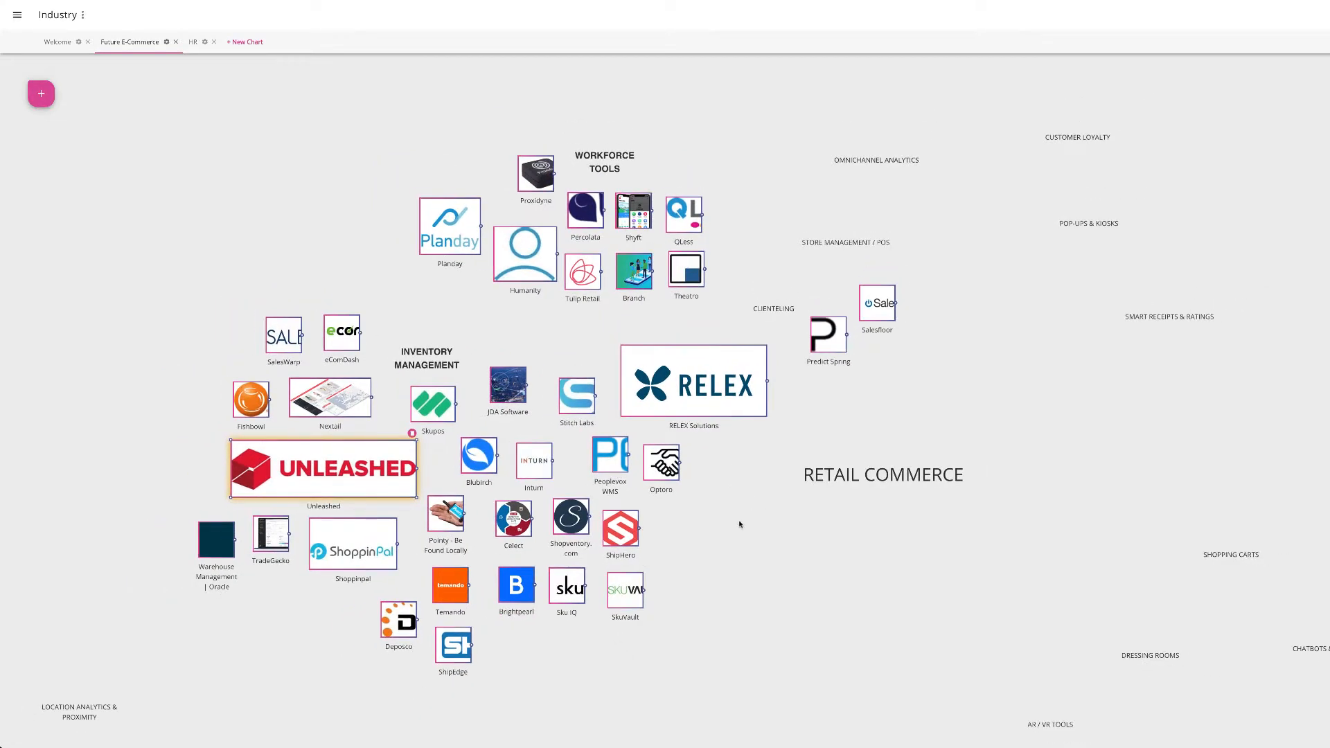
pyautogui.moveTo(736, 522)
pyautogui.mouseDown()
pyautogui.moveTo(759, 517)
pyautogui.moveTo(748, 505)
pyautogui.mouseUp()
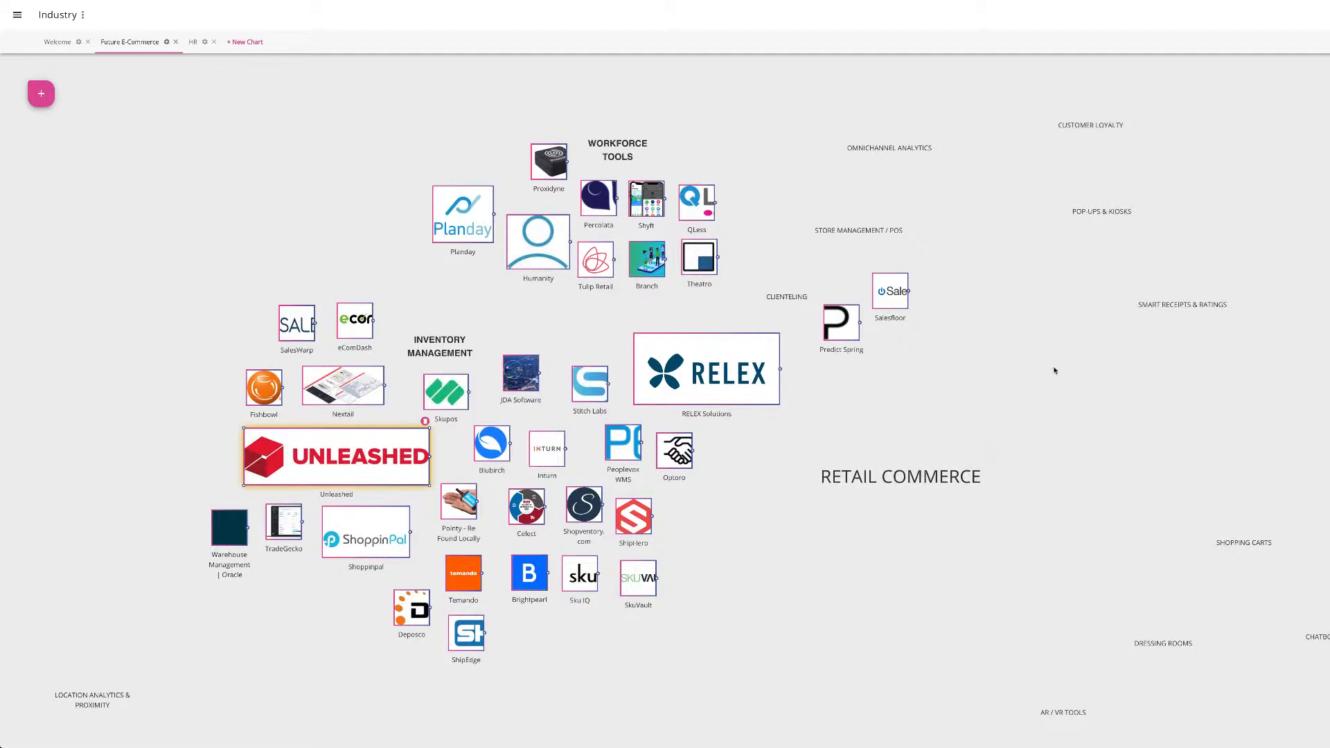
pyautogui.moveTo(1053, 372); pyautogui.dragTo(1029, 370)
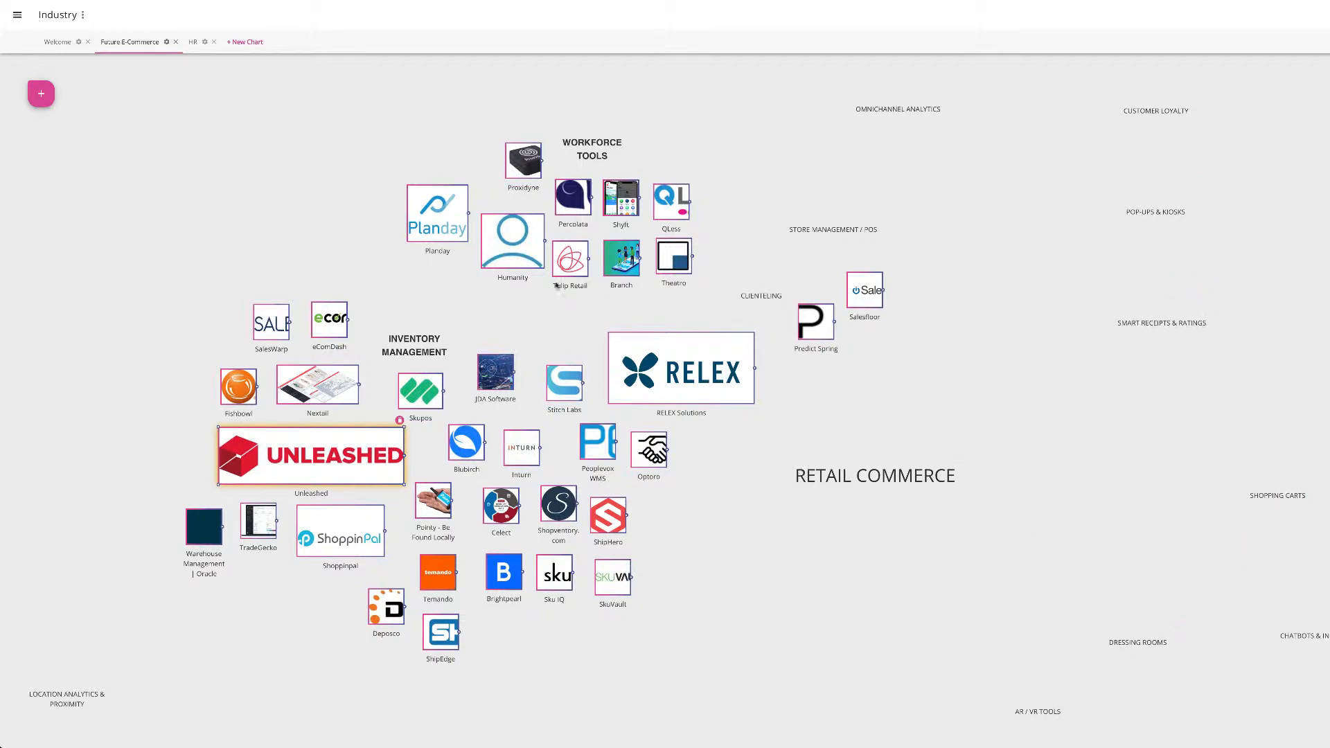
pyautogui.scroll(2, 447, 277)
pyautogui.moveTo(529, 317); pyautogui.dragTo(570, 320)
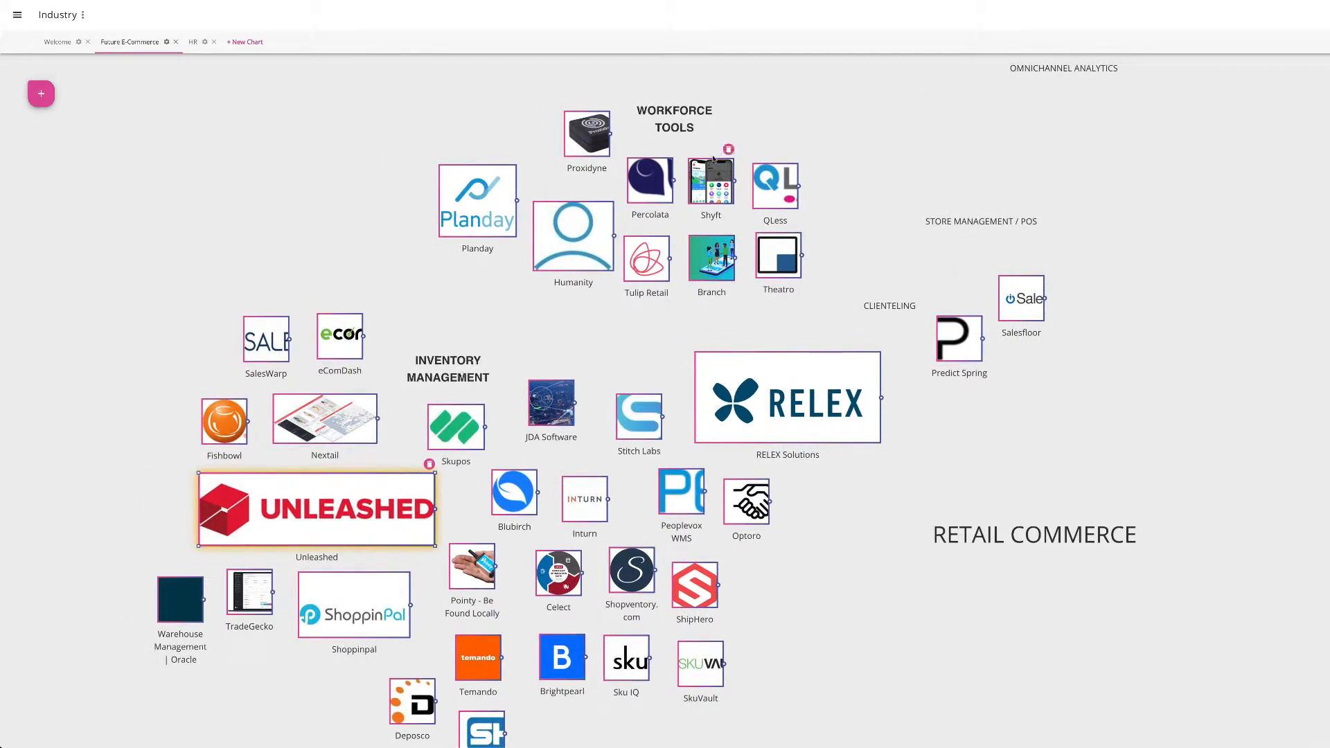
pyautogui.moveTo(670, 118); pyautogui.dragTo(674, 115)
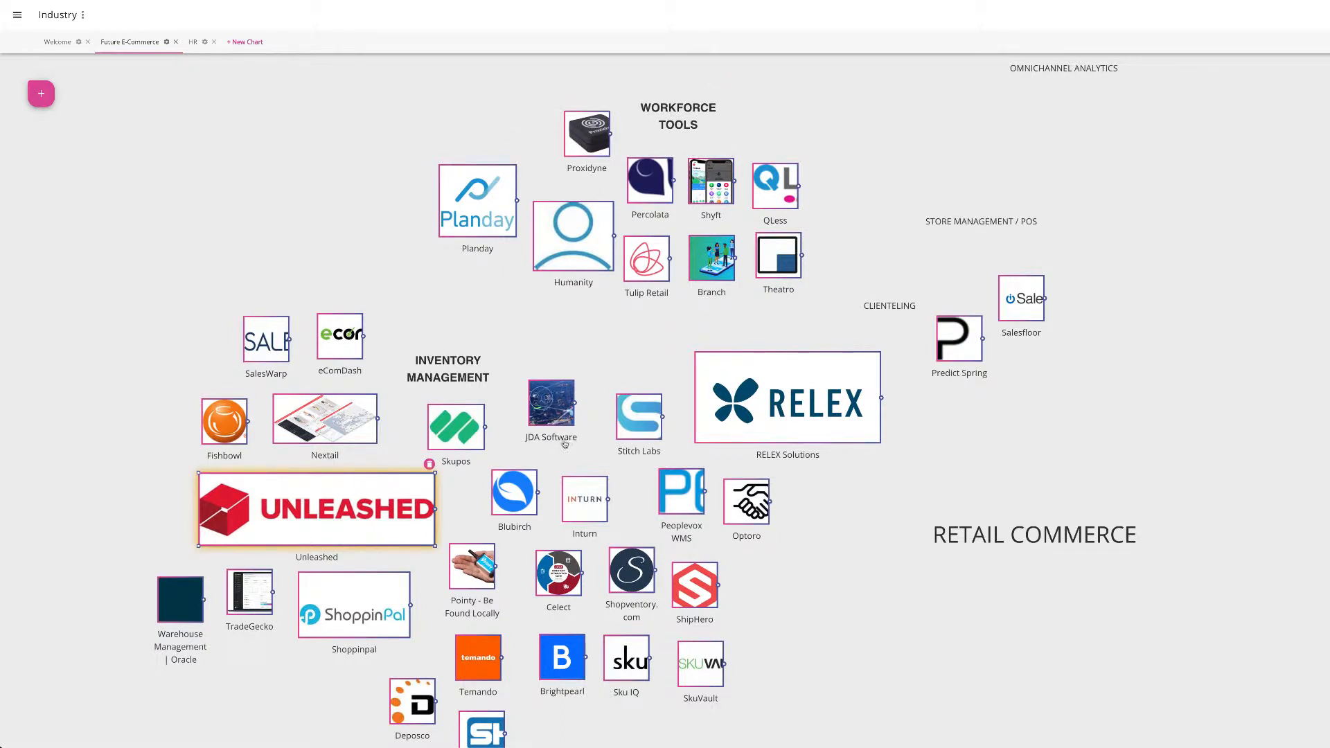
# Step: Shift the Unleashed card slightly left and nudge the RELEX Solutions card within the INVENTORY MANAGEMENT group
pyautogui.scroll(-3, 499, 332)
pyautogui.scroll(-1, 416, 326)
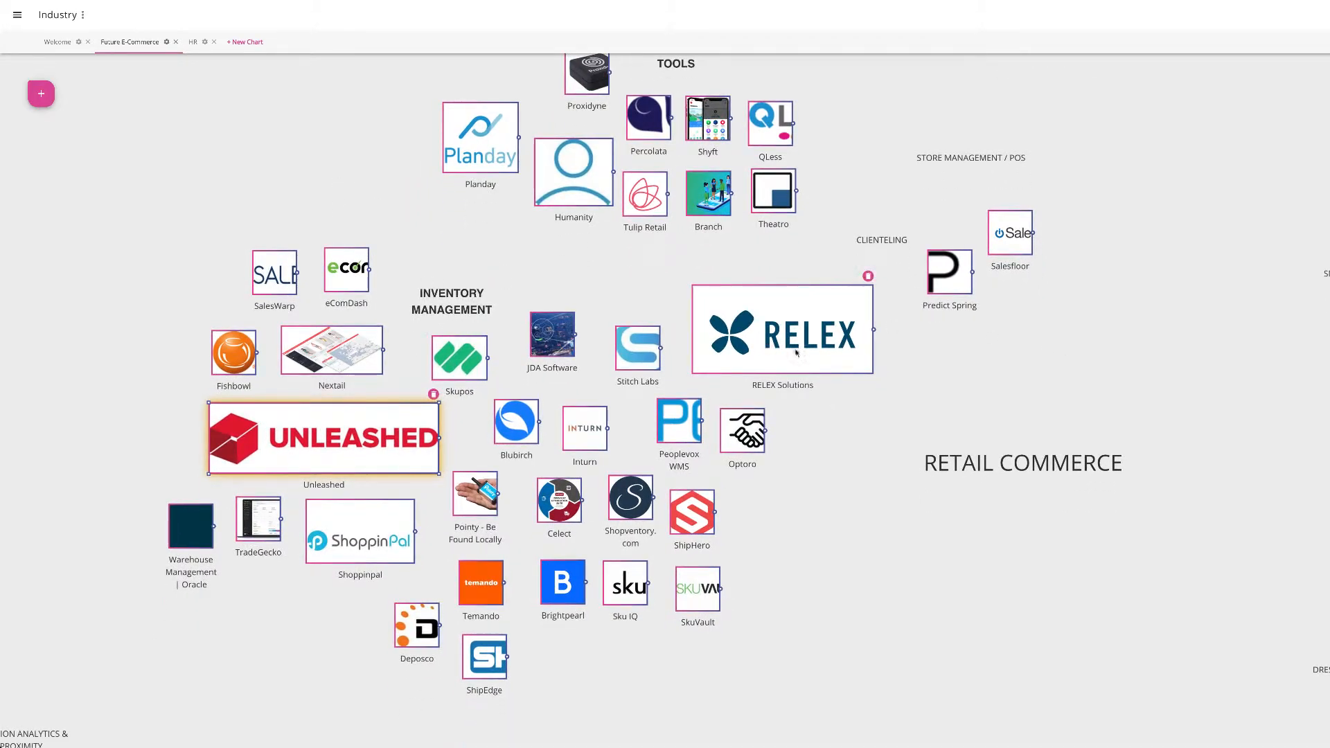
pyautogui.moveTo(770, 350); pyautogui.dragTo(772, 354)
pyautogui.moveTo(389, 471); pyautogui.dragTo(378, 472)
pyautogui.moveTo(841, 341); pyautogui.dragTo(840, 342)
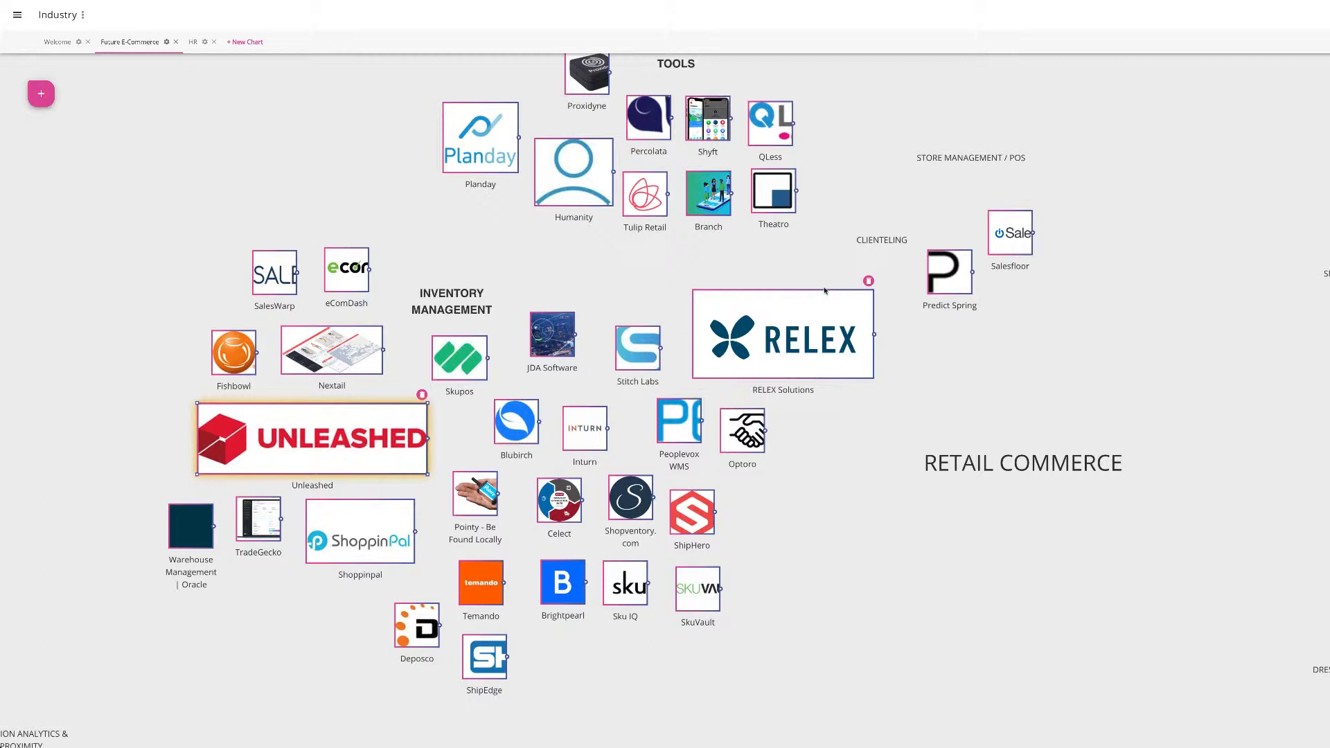
pyautogui.moveTo(372, 445); pyautogui.dragTo(363, 444)
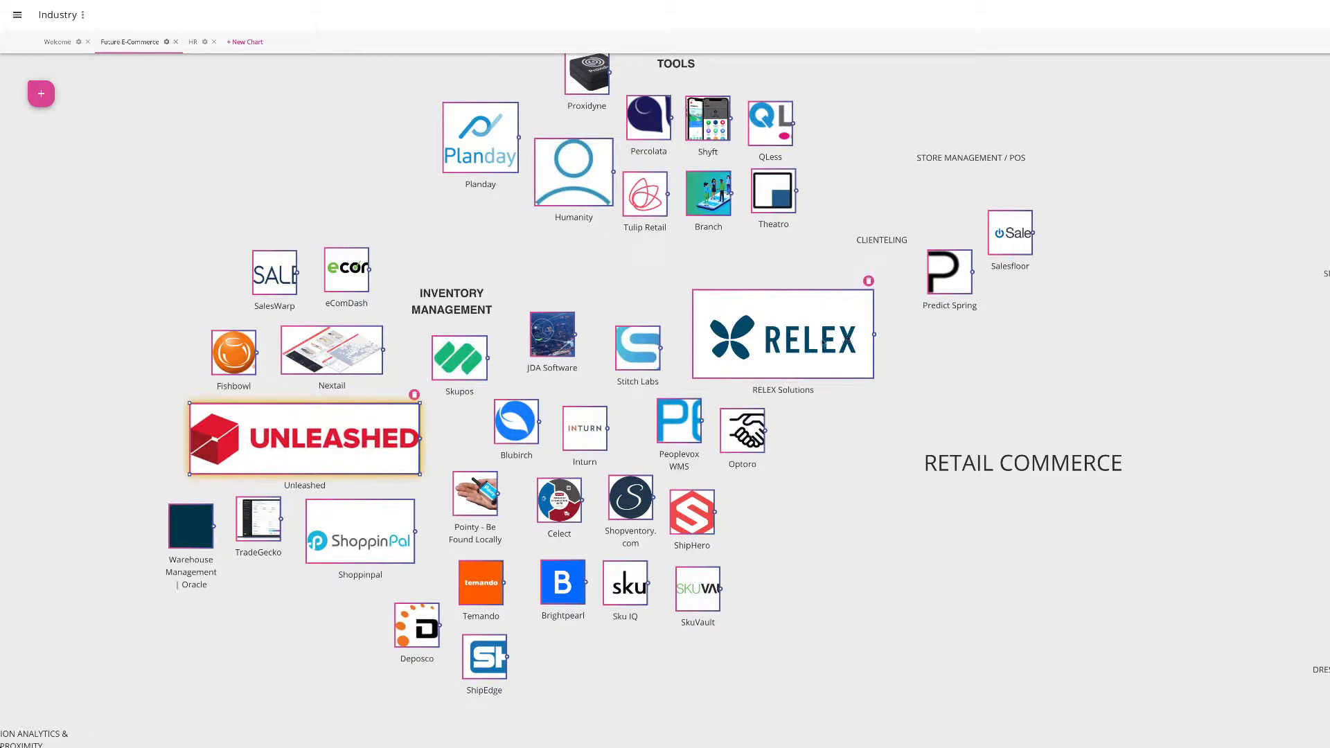
pyautogui.moveTo(847, 339); pyautogui.dragTo(843, 341)
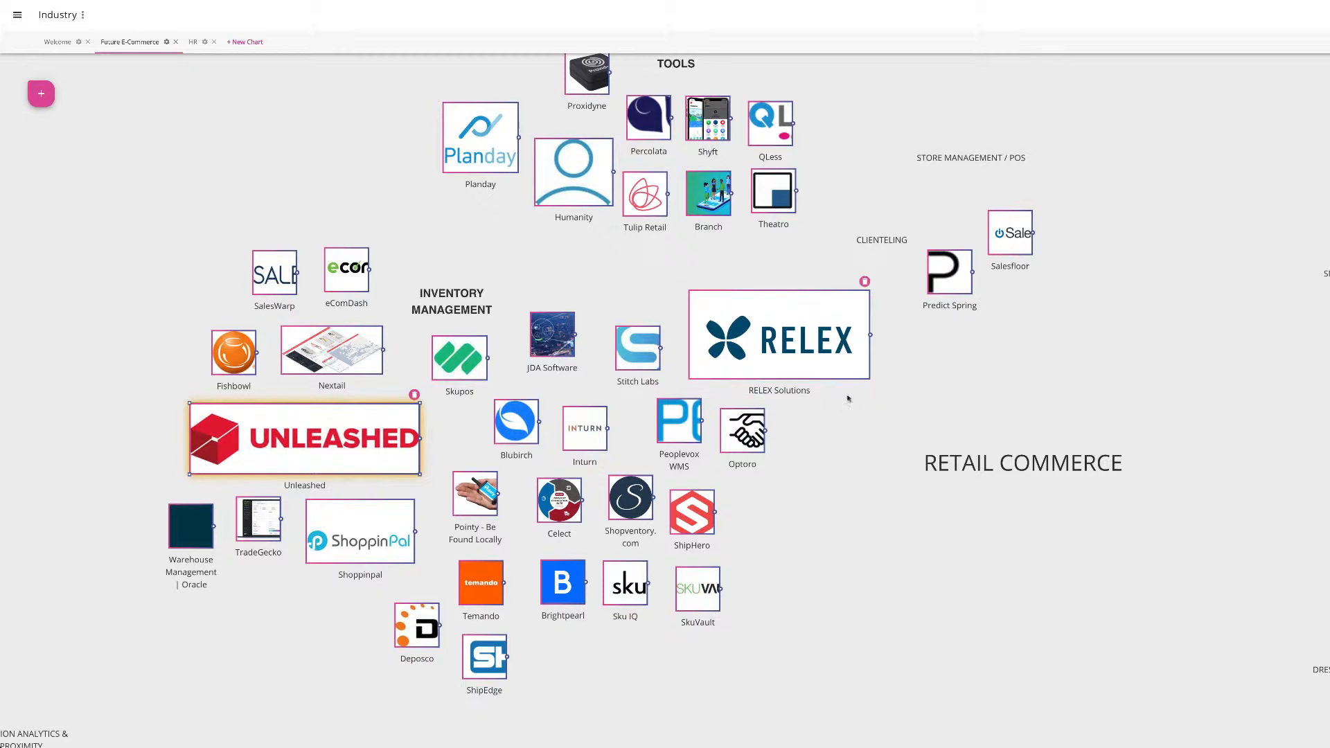
pyautogui.moveTo(1026, 359); pyautogui.dragTo(1011, 354)
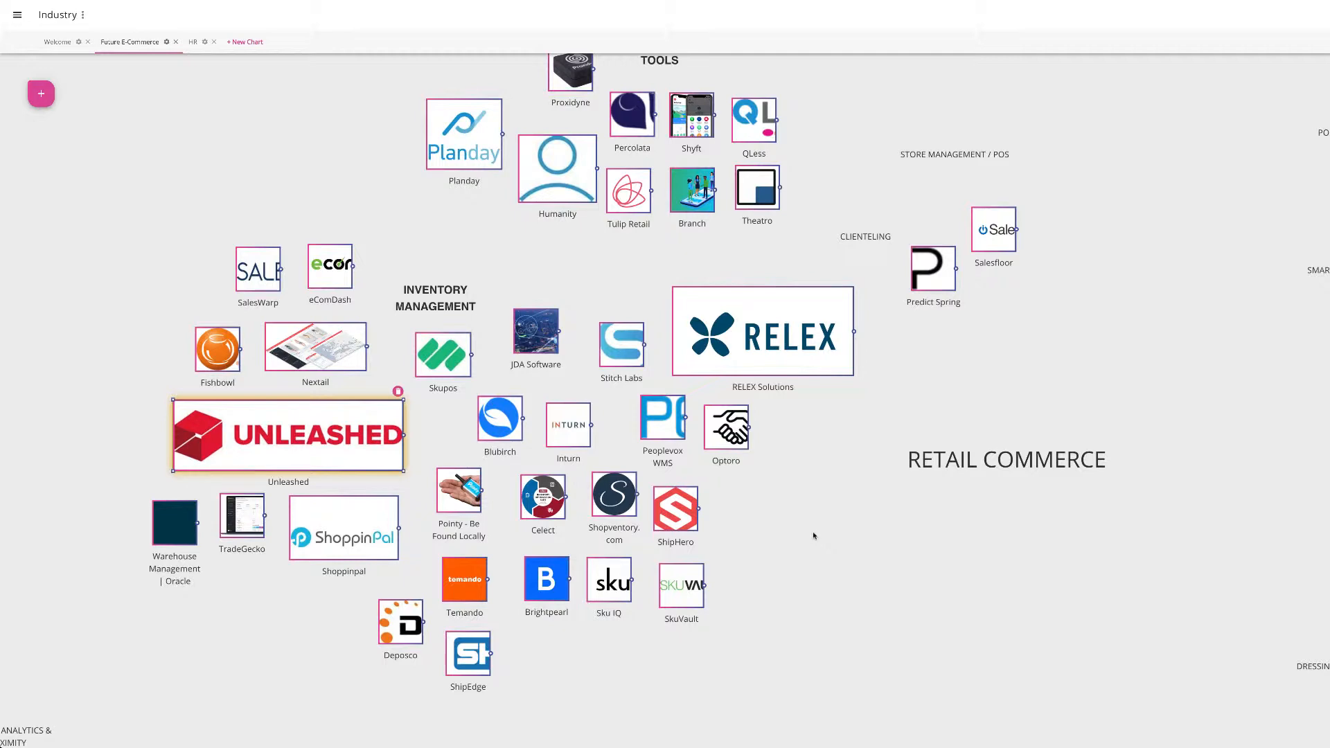
pyautogui.moveTo(824, 524); pyautogui.dragTo(745, 515)
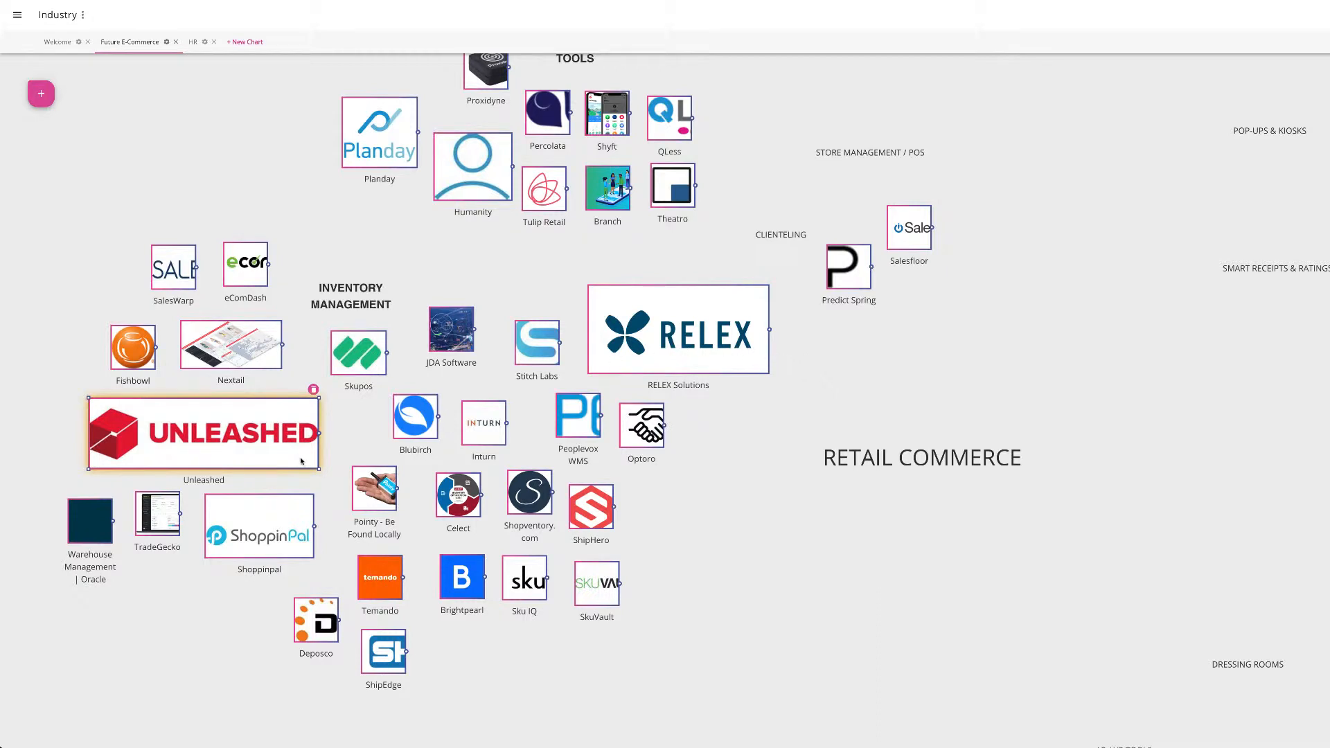
pyautogui.moveTo(731, 448); pyautogui.dragTo(746, 455)
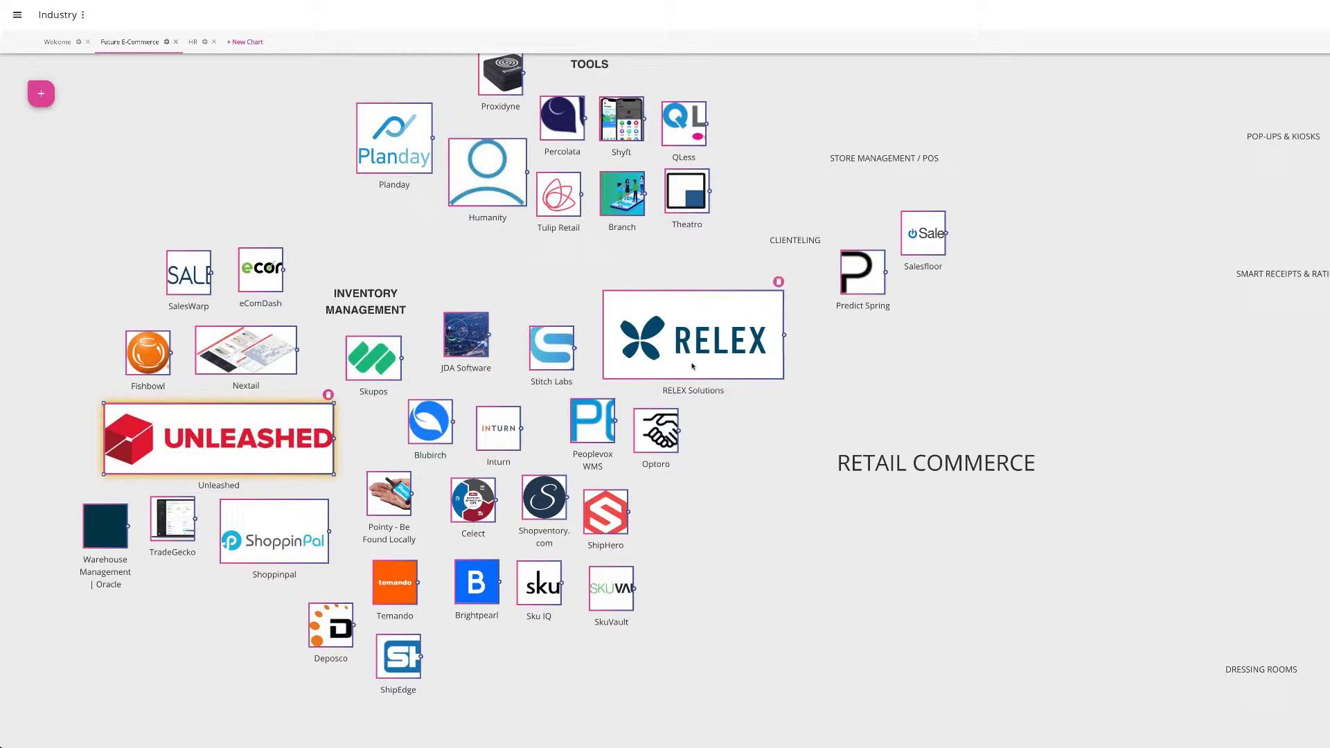
# Step: Add a comment reading "I haven't tried" to the lower edge of the RELEX Solutions card
pyautogui.moveTo(692, 365); pyautogui.dragTo(692, 361)
pyautogui.doubleClick(751, 400)
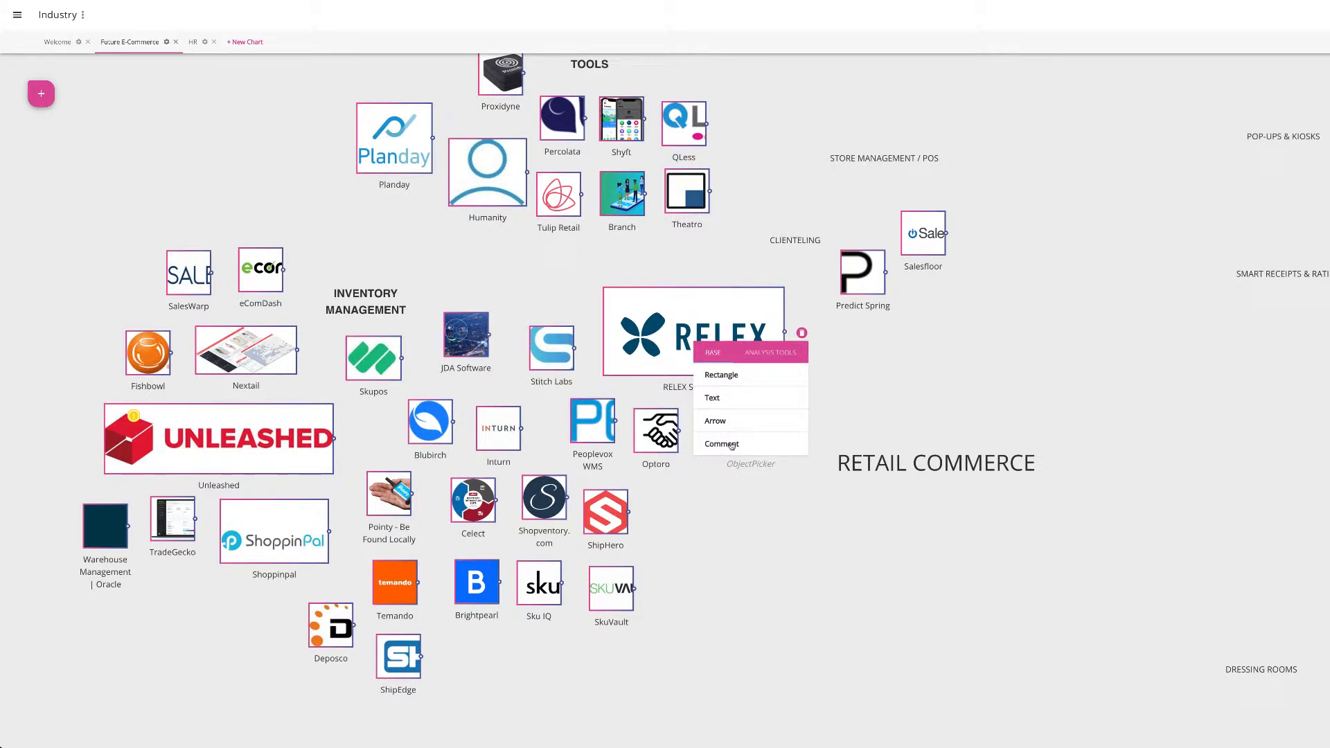
pyautogui.click(731, 445)
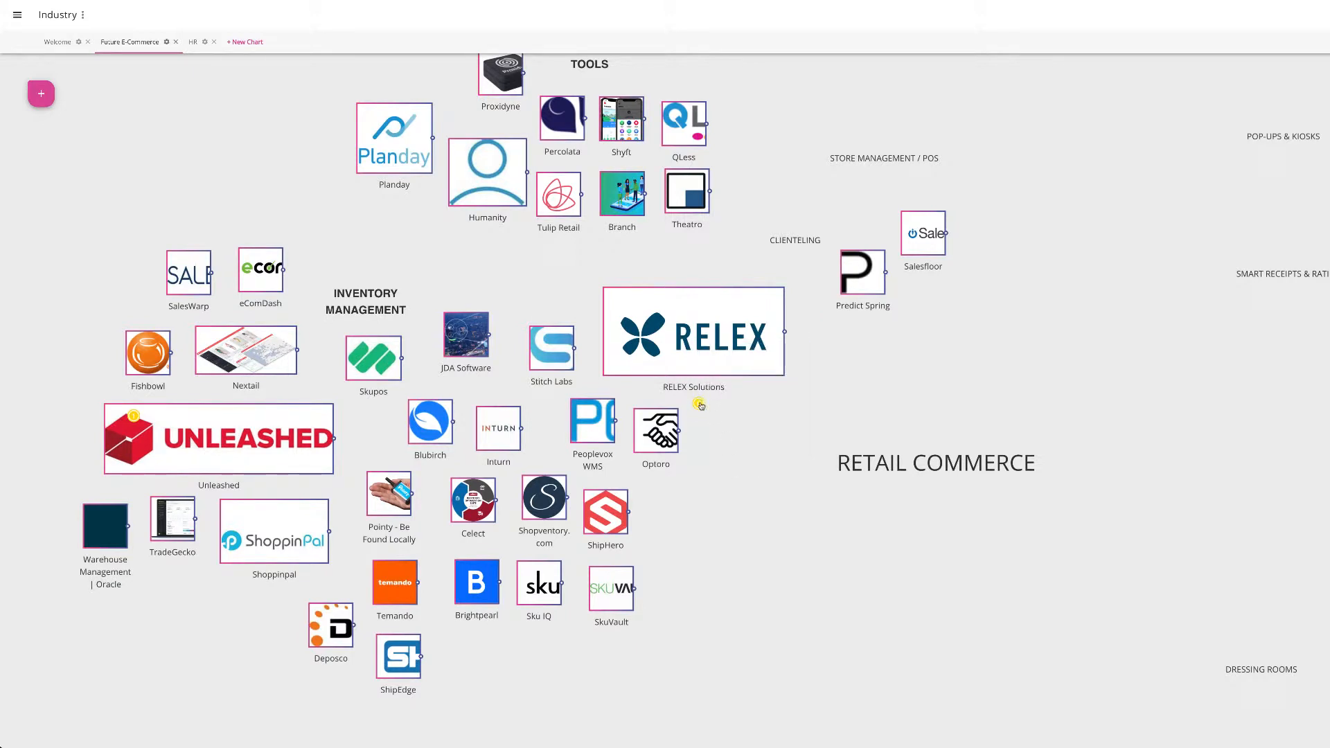
pyautogui.moveTo(699, 403); pyautogui.dragTo(739, 375)
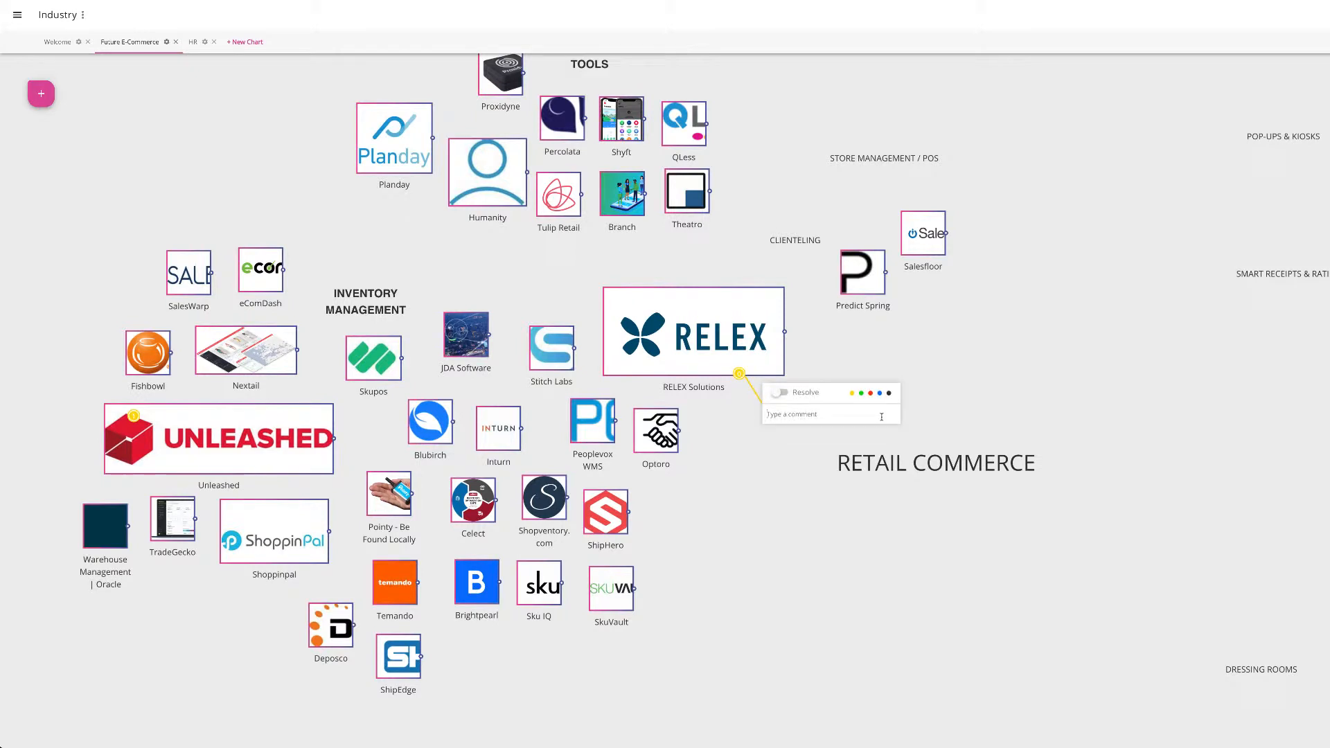
pyautogui.write("I haven't tried")
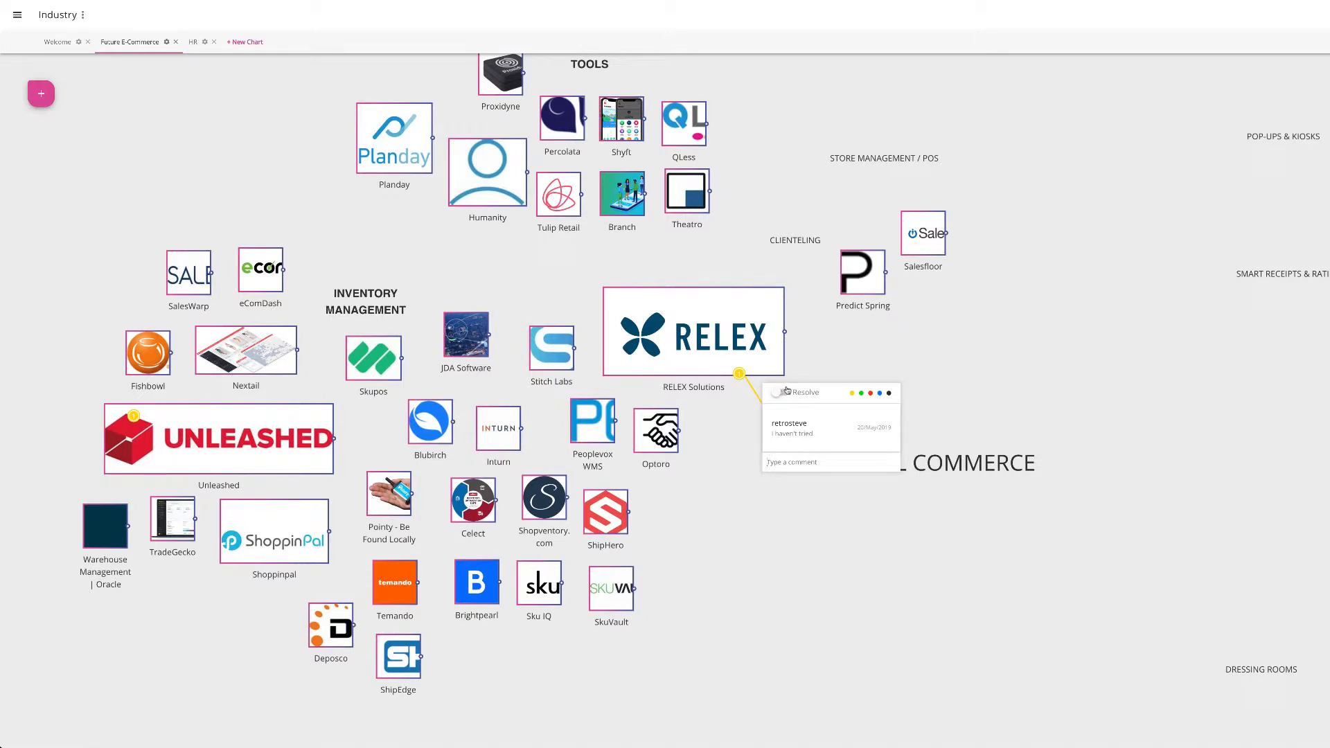
pyautogui.click(740, 375)
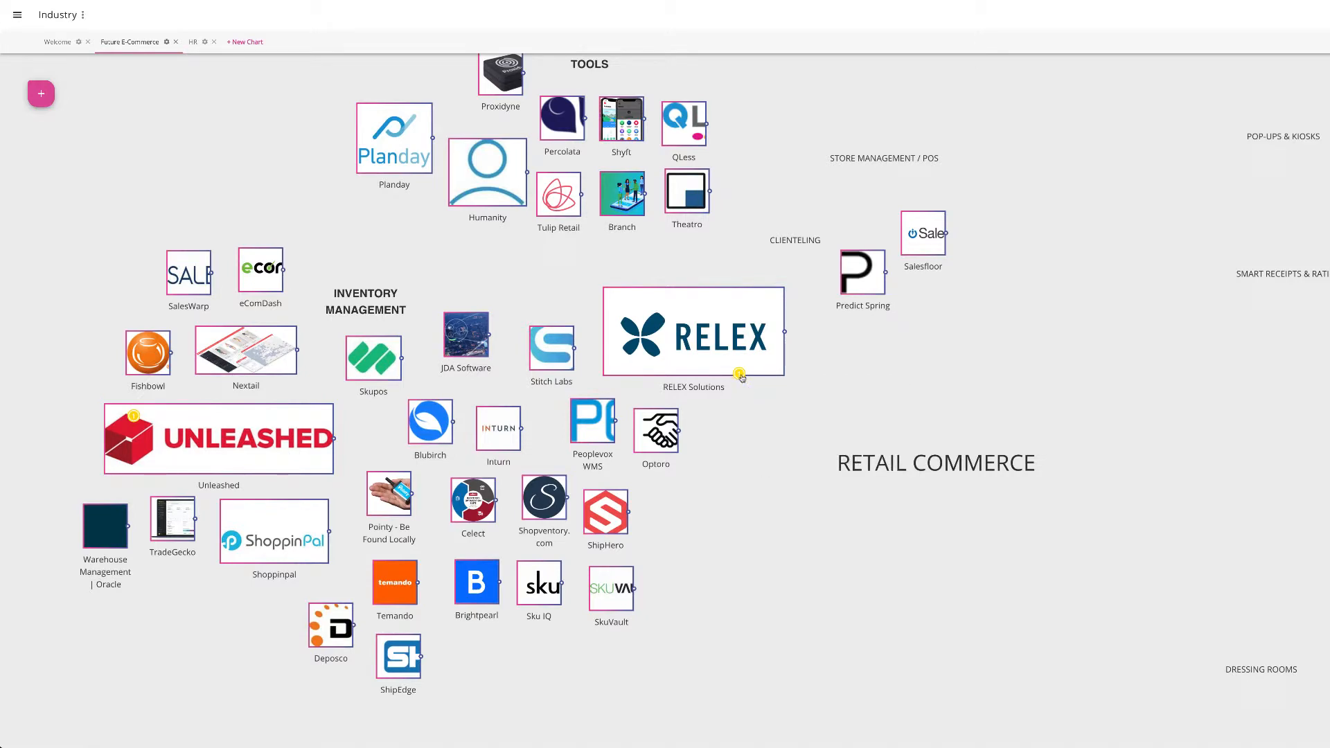
# Step: Move the comment marker inside the lower-right corner of the RELEX Solutions card
pyautogui.scroll(-1, 741, 377)
pyautogui.moveTo(741, 377); pyautogui.dragTo(764, 366)
pyautogui.scroll(1, 764, 365)
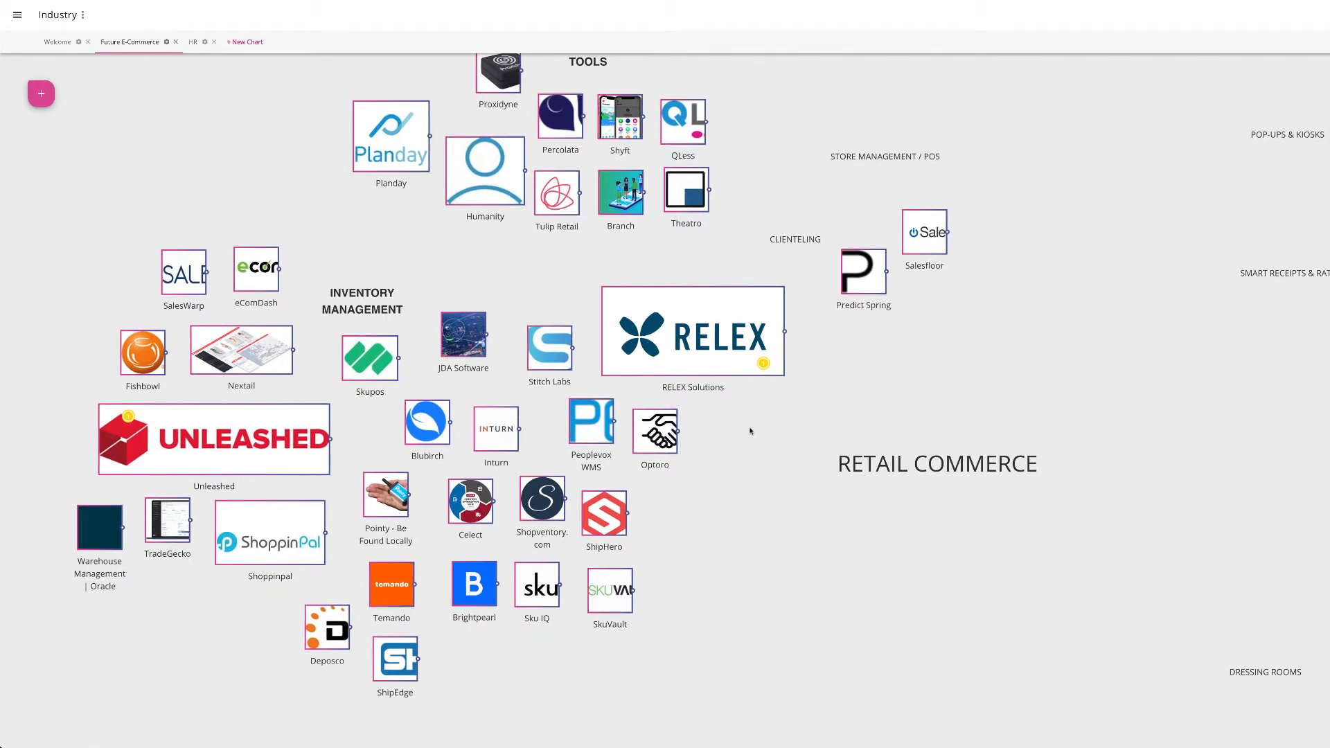
pyautogui.scroll(1, 750, 431)
pyautogui.moveTo(708, 360)
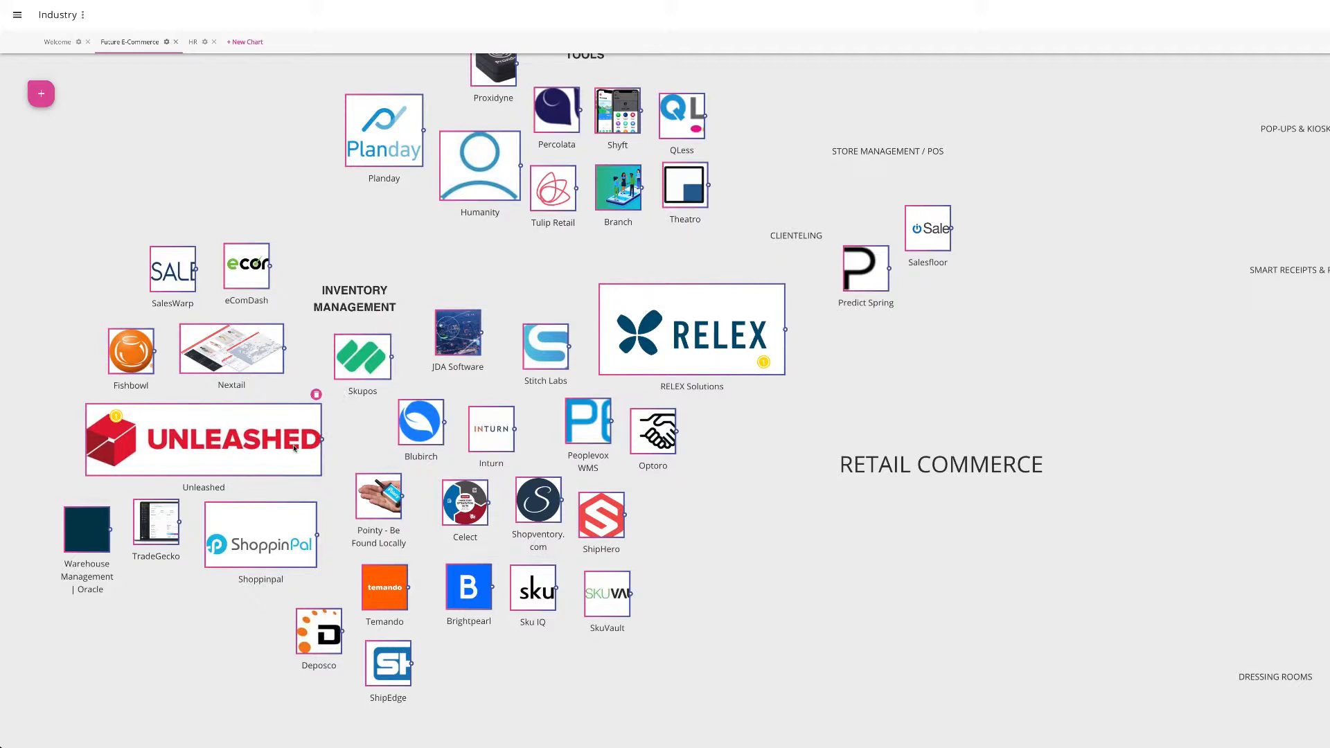
# Step: Open the Unleashed card's details and look over its review ratings and notes
pyautogui.click(295, 446)
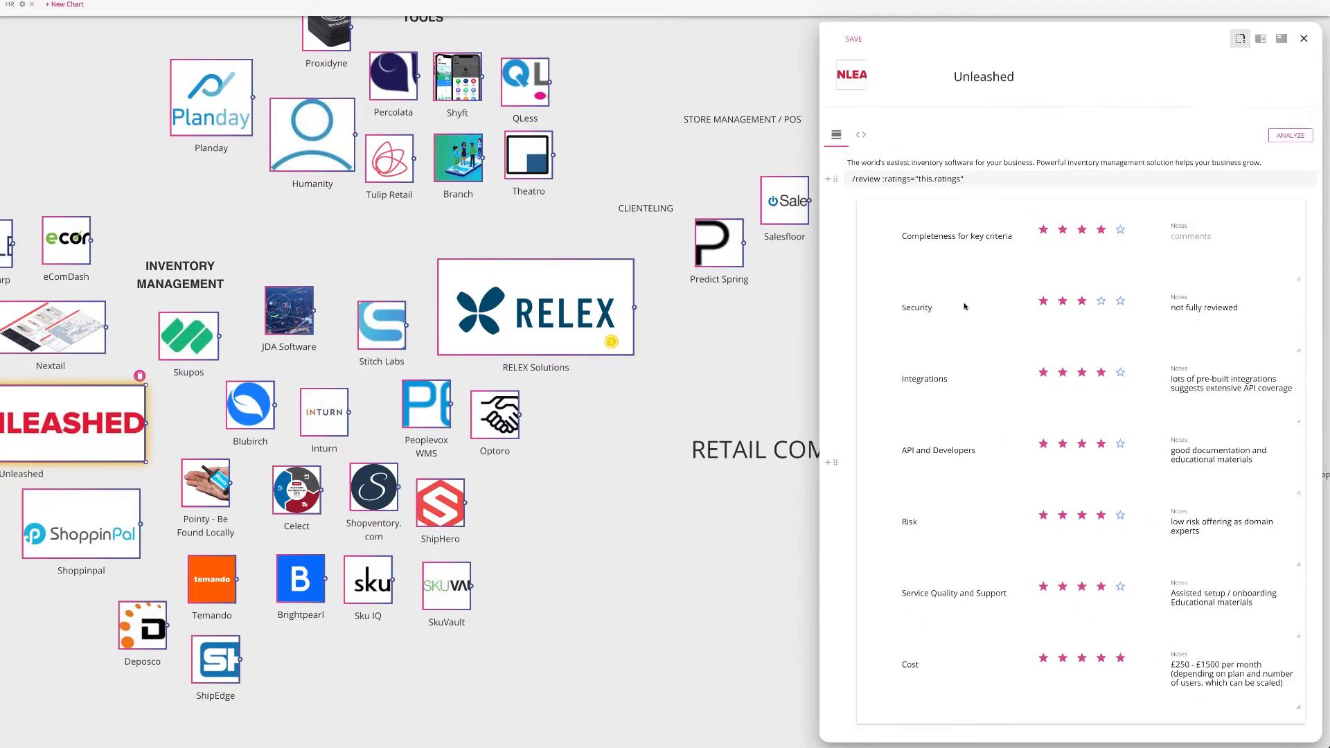
pyautogui.scroll(-3, 964, 307)
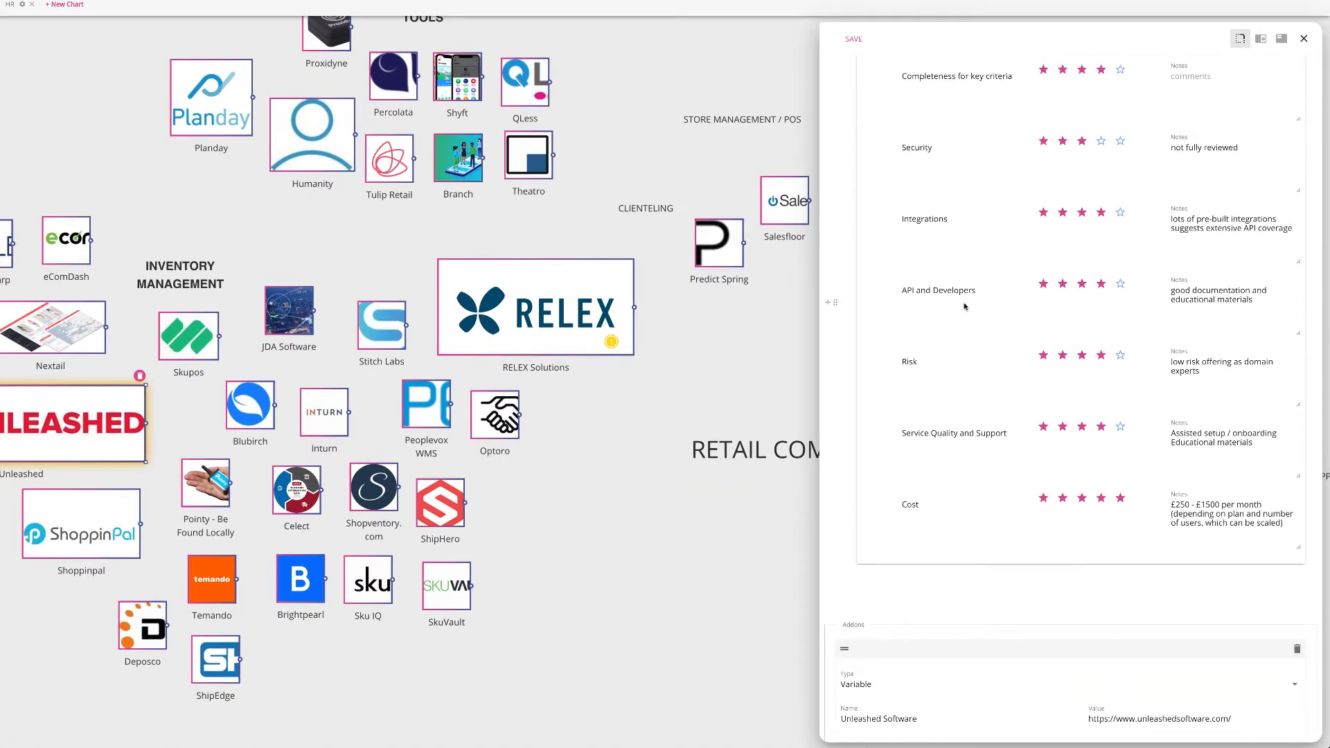
pyautogui.scroll(1, 965, 306)
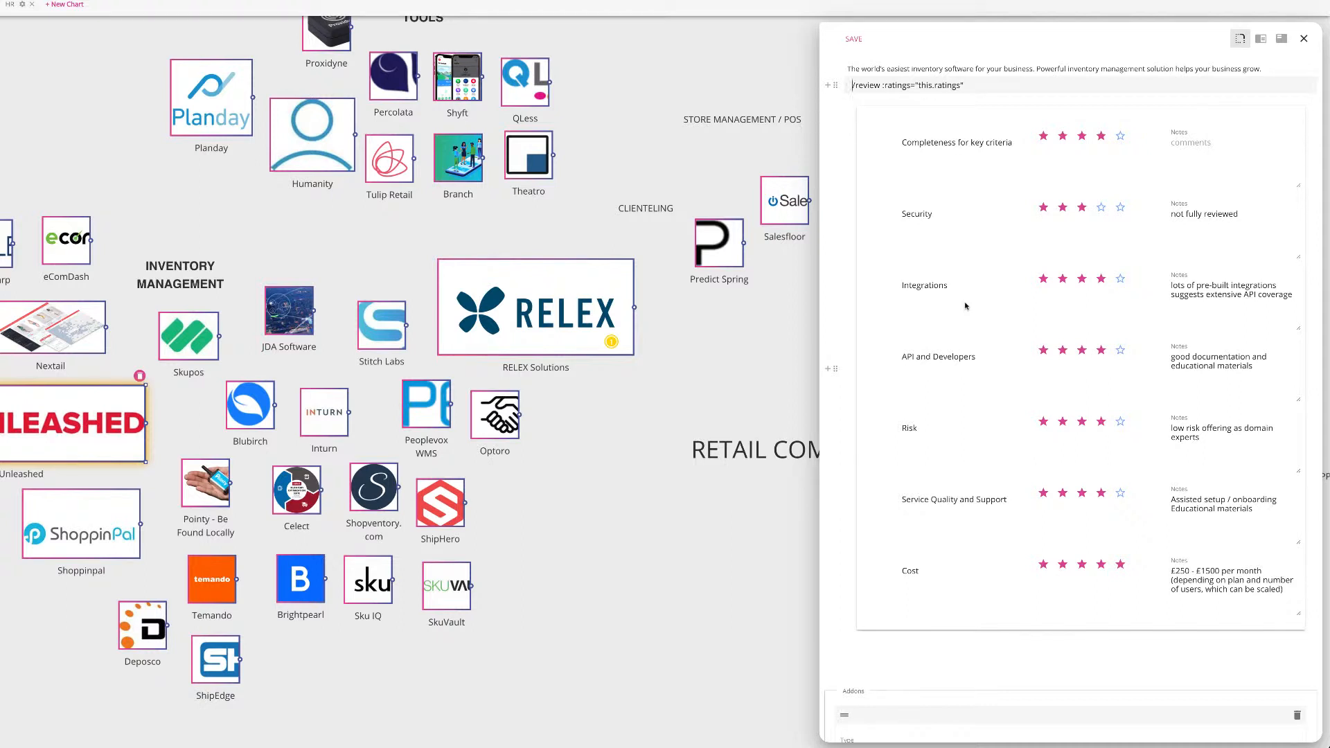
pyautogui.scroll(1, 991, 243)
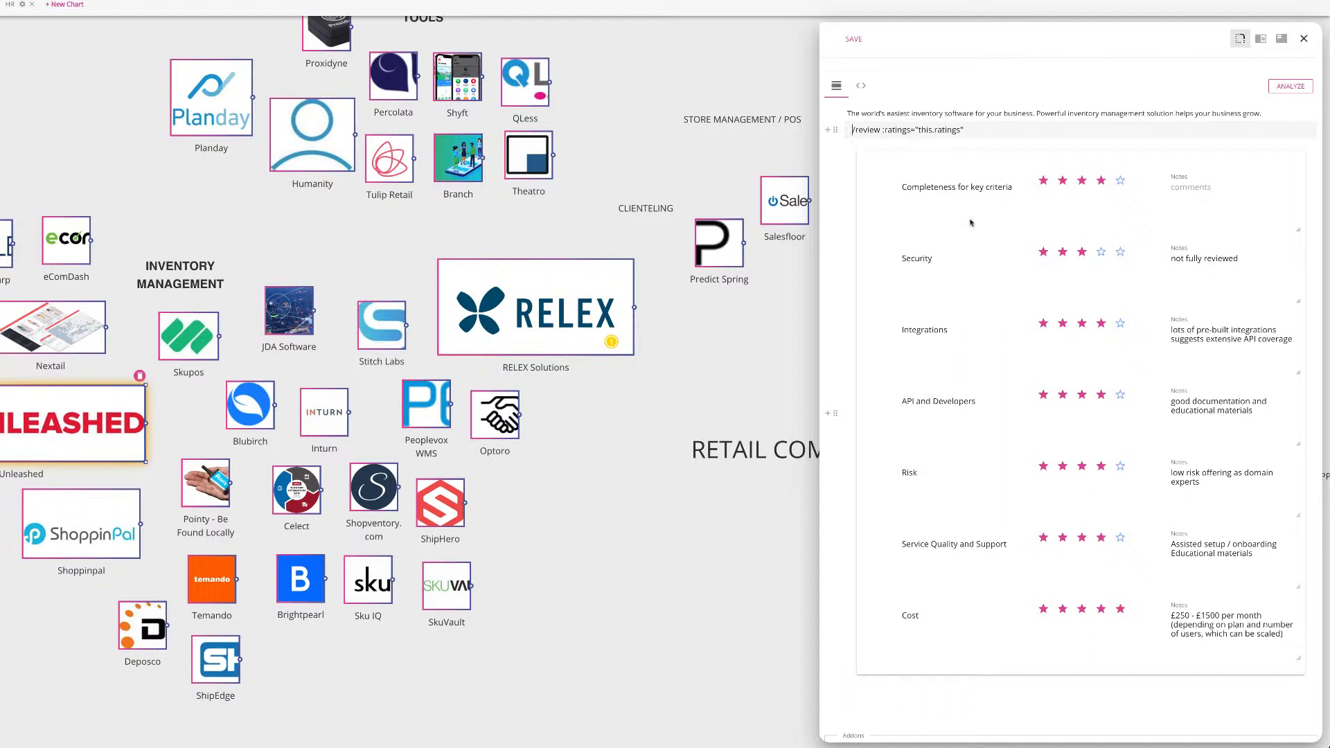
pyautogui.scroll(1, 971, 223)
pyautogui.scroll(-2, 965, 220)
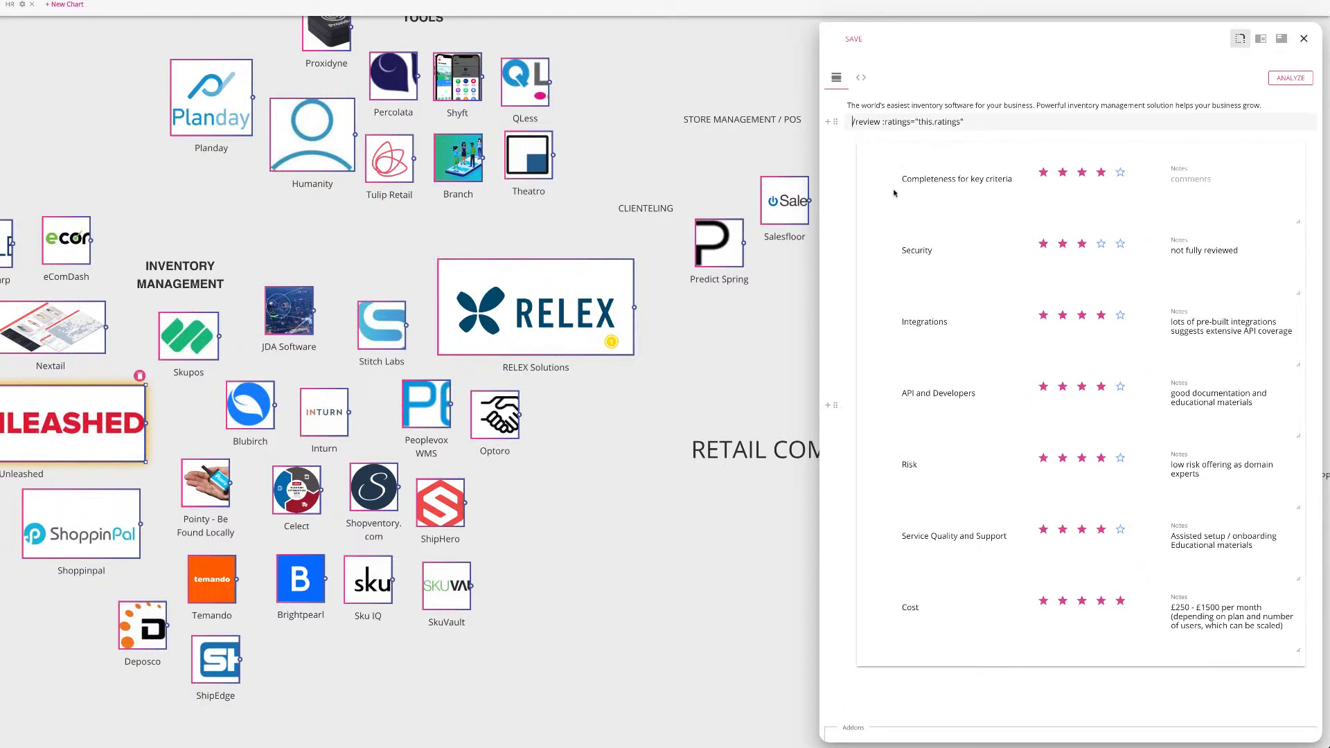
pyautogui.scroll(-1, 959, 199)
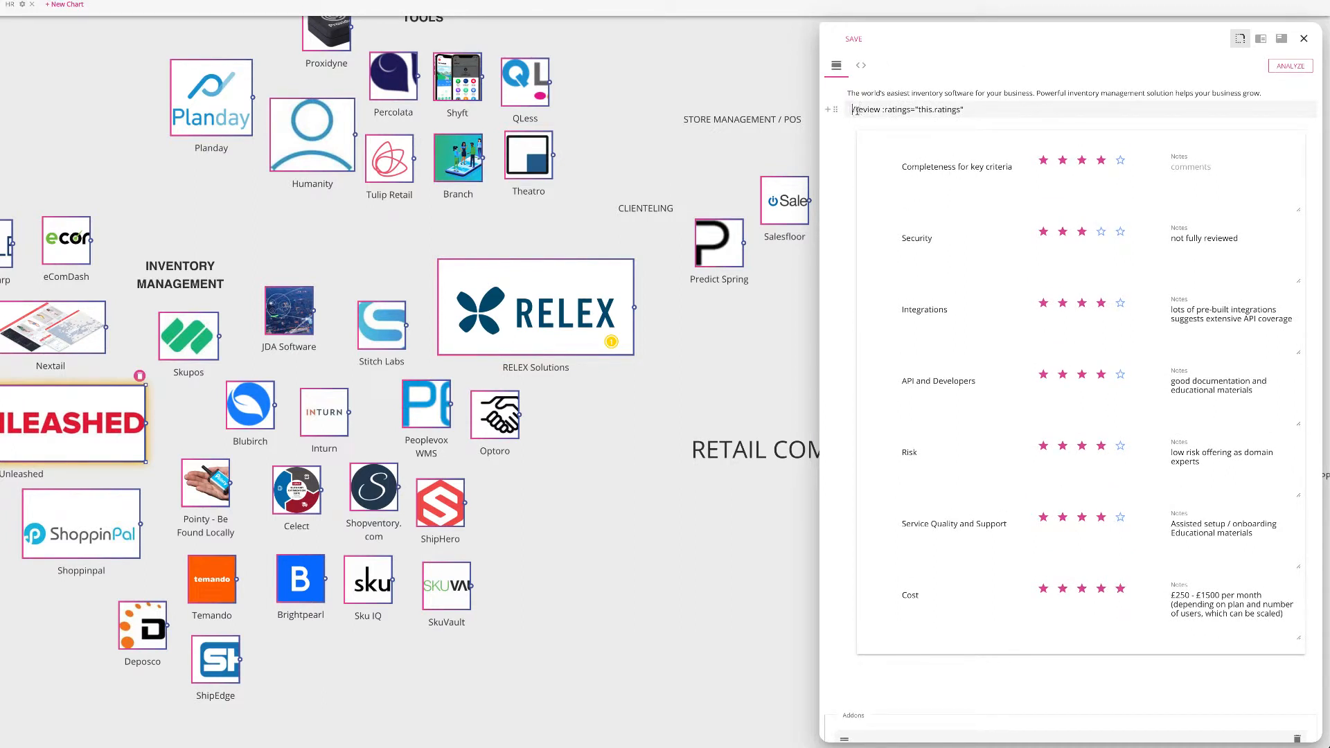
# Step: Examine the review command line and the Unleashed criteria from Completeness for key criteria to API and Developers
pyautogui.moveTo(857, 111); pyautogui.dragTo(878, 111)
pyautogui.scroll(-1, 993, 132)
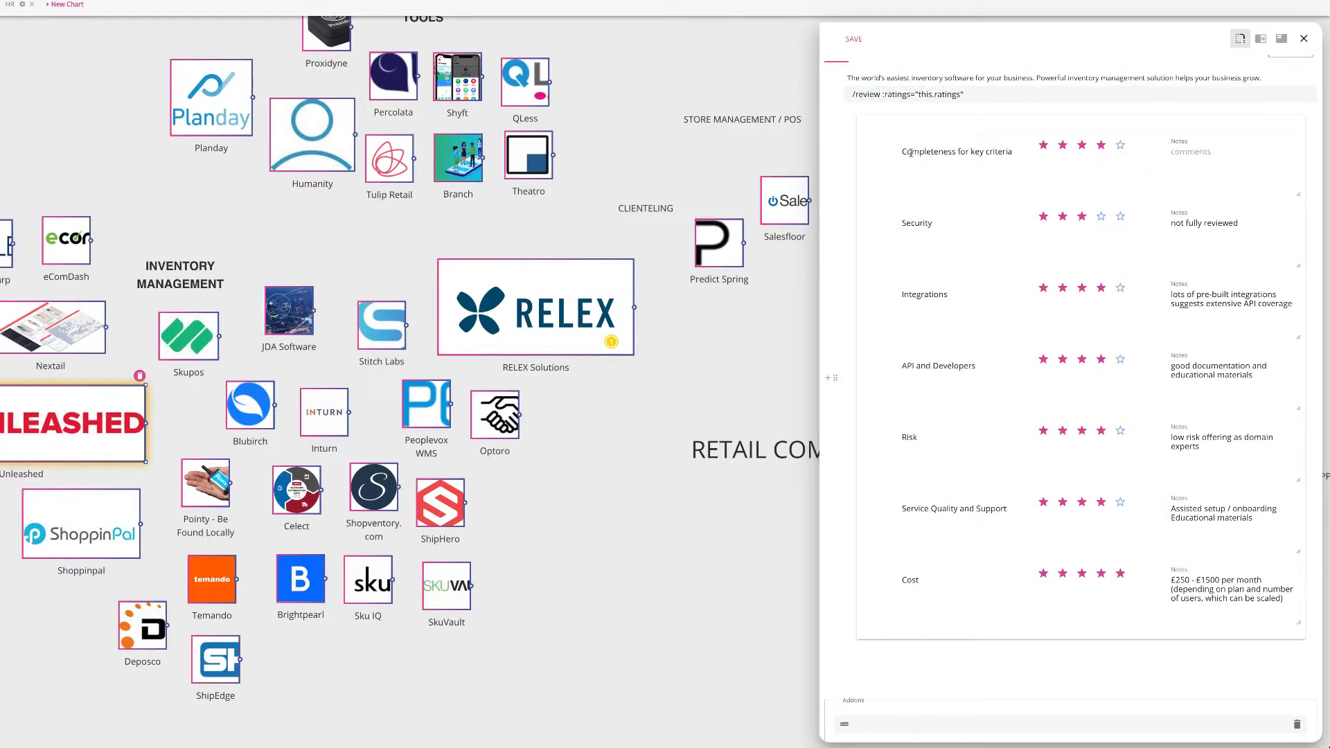
pyautogui.moveTo(905, 151); pyautogui.dragTo(959, 153)
pyautogui.click(970, 153)
pyautogui.scroll(-1, 938, 187)
pyautogui.scroll(-1, 913, 178)
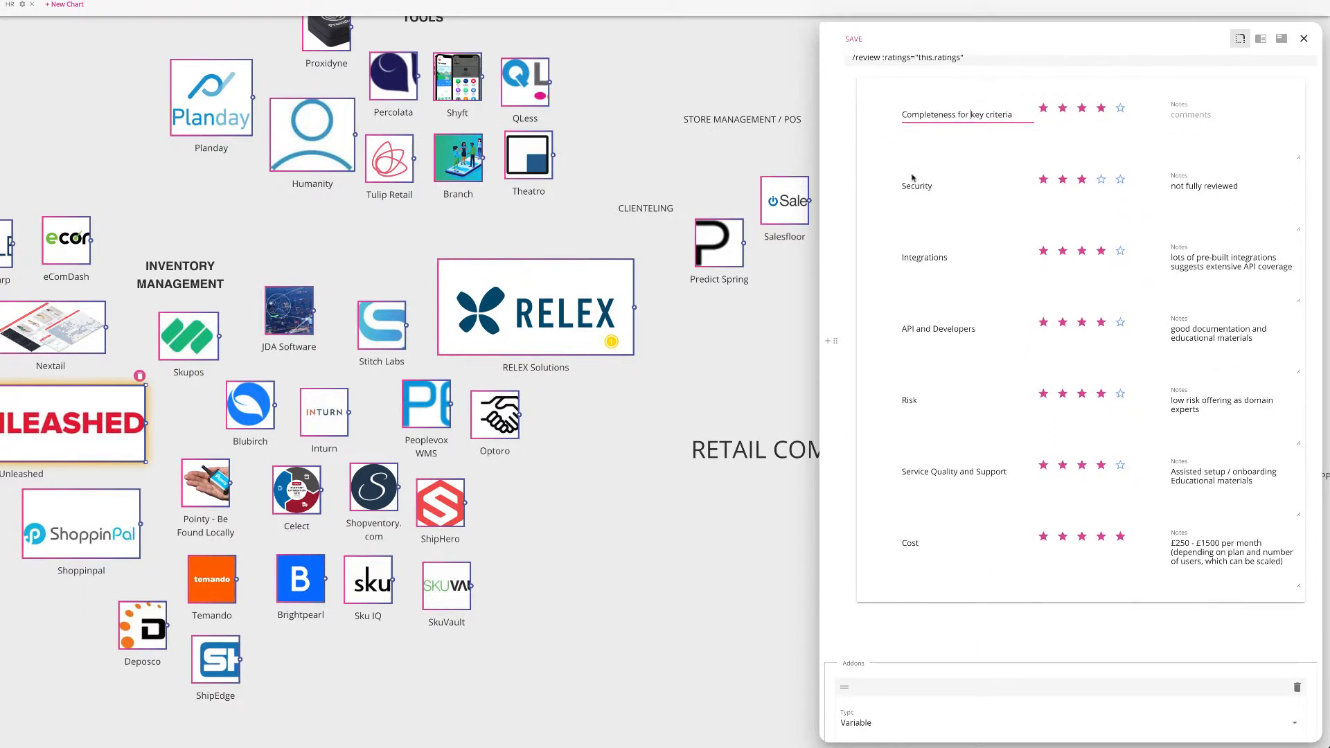
pyautogui.click(927, 260)
pyautogui.click(1003, 331)
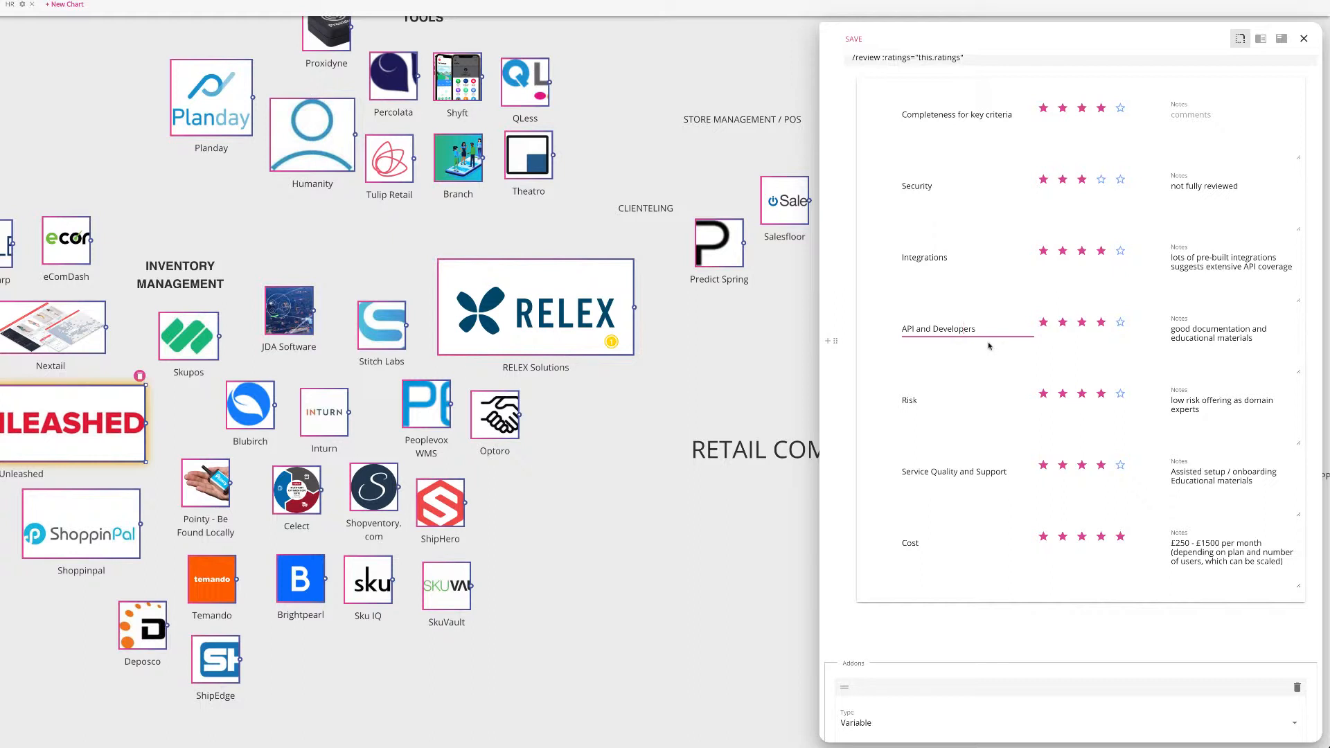
# Step: Examine the Unleashed ratings and notes for Risk, Service Quality and Support, and Cost
pyautogui.scroll(-1, 987, 346)
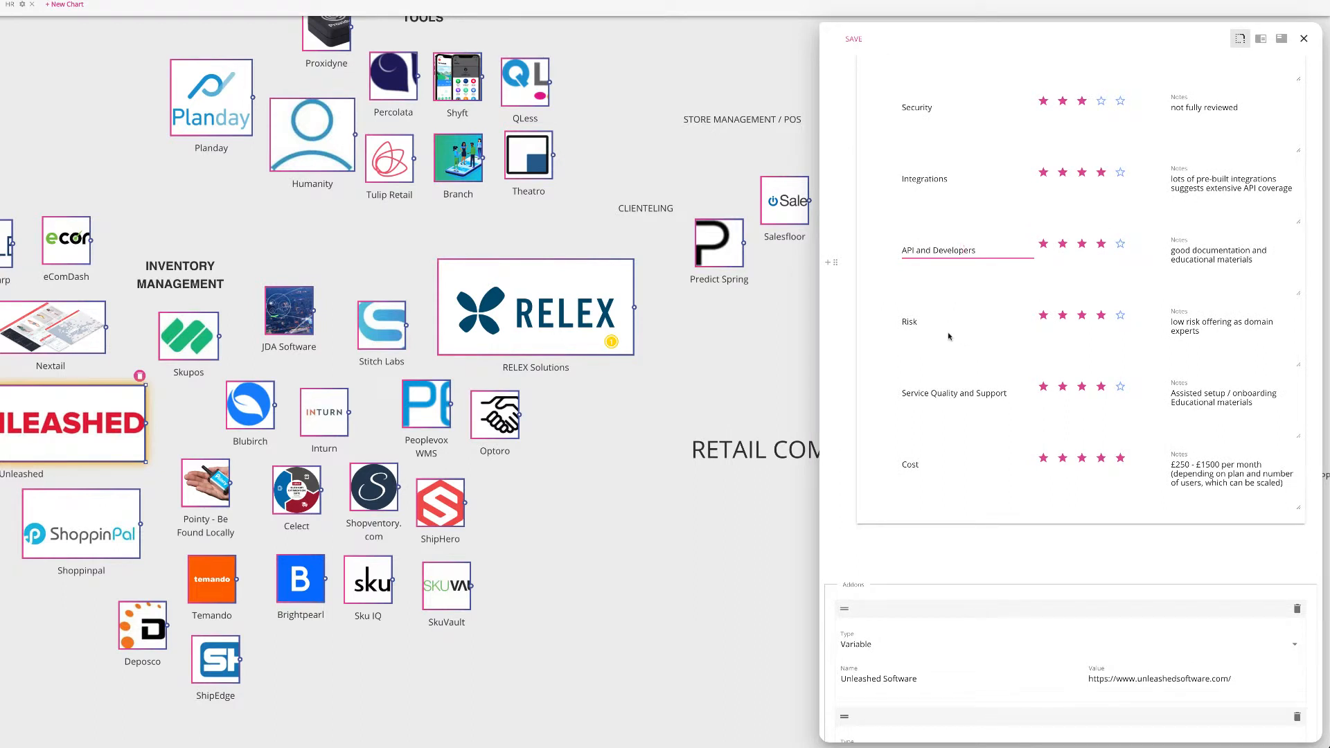
pyautogui.click(984, 393)
pyautogui.scroll(-1, 985, 395)
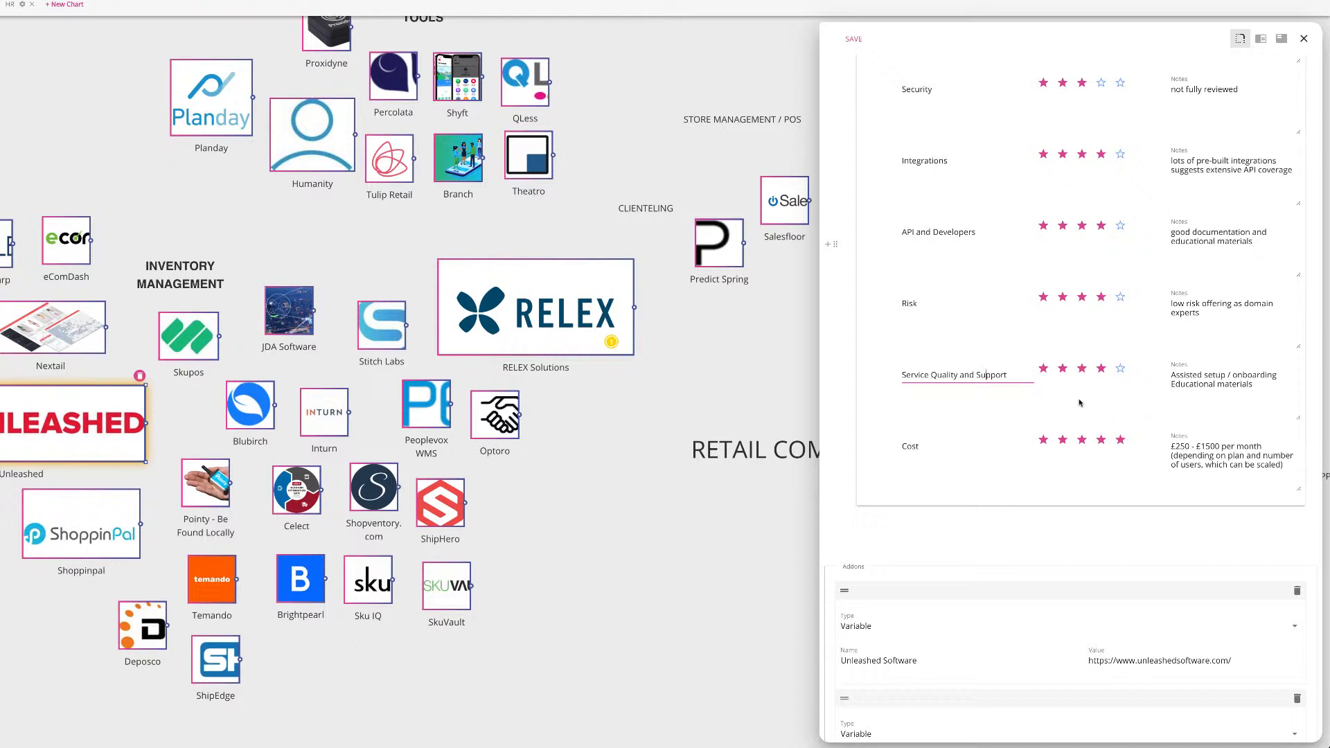
pyautogui.scroll(-1, 1101, 407)
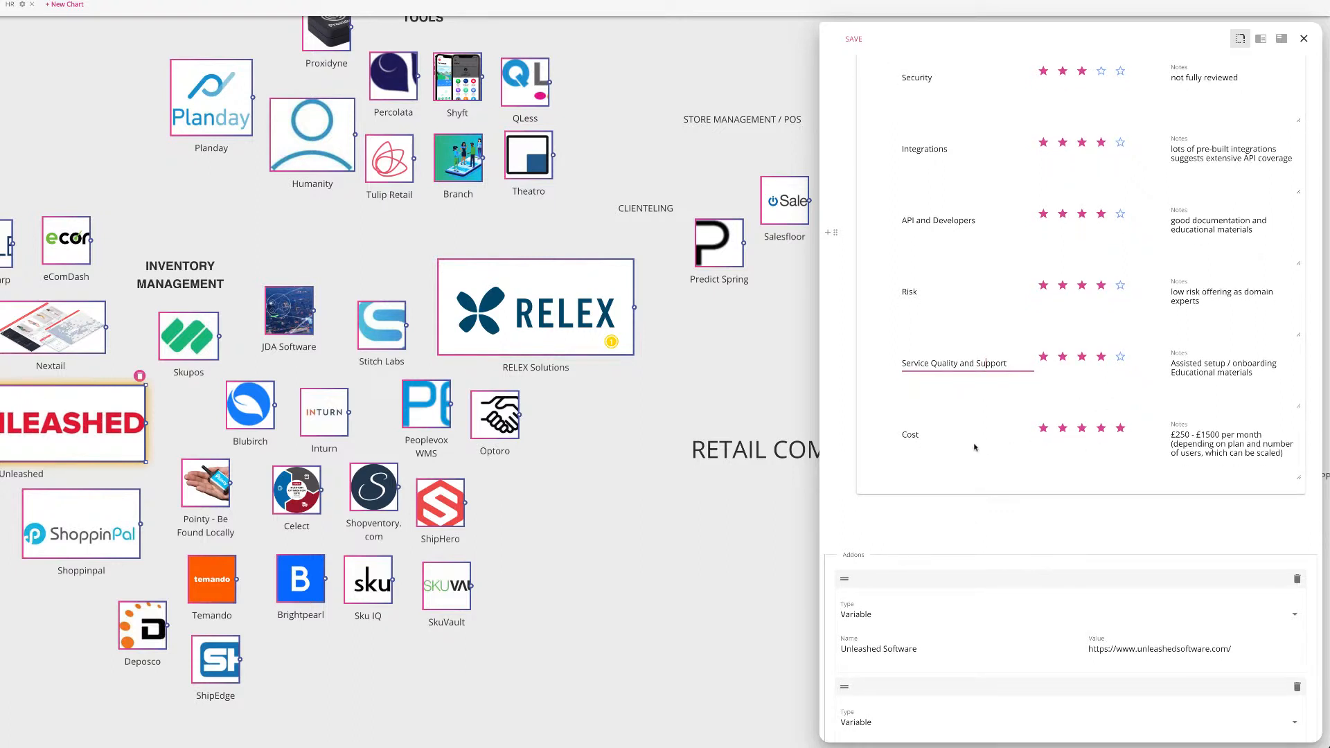
pyautogui.click(931, 437)
pyautogui.scroll(3, 1025, 173)
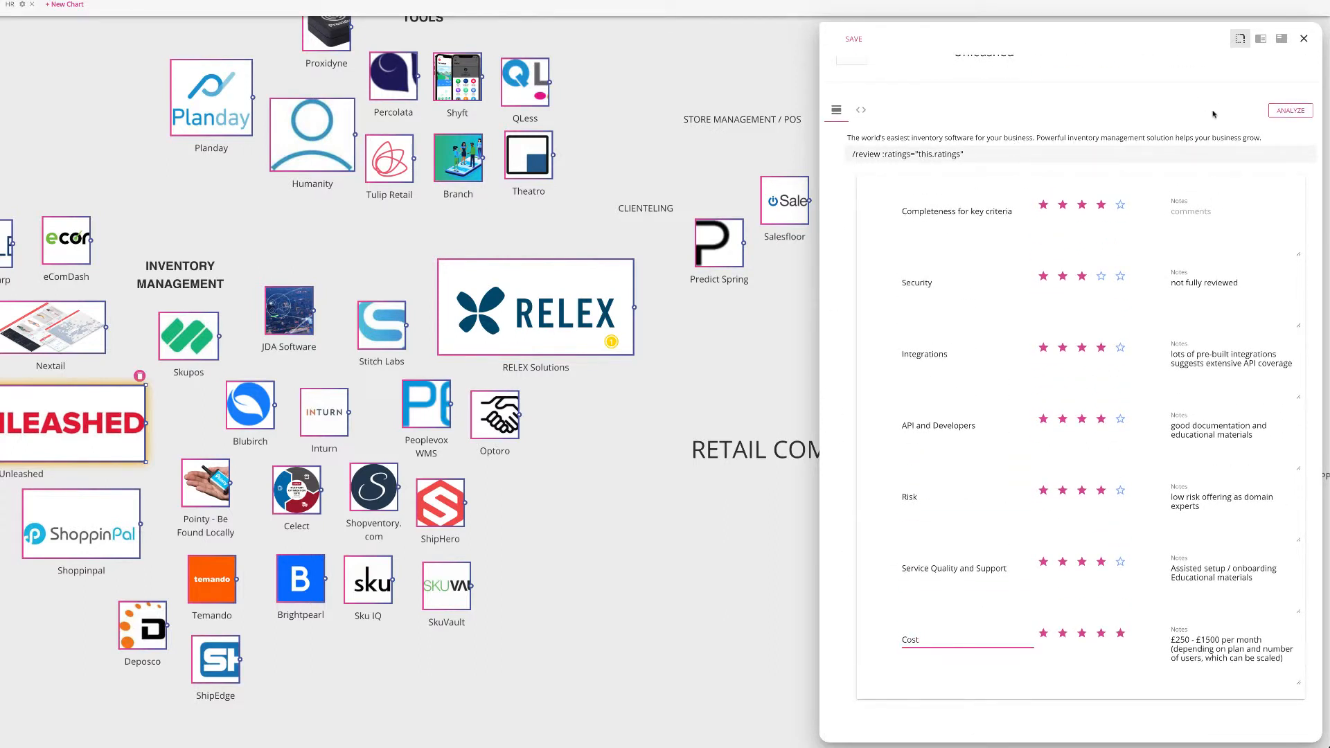
# Step: Add a review component to the RELEX Solutions card's details below the website link, using /review :ratings="this.ratings"
pyautogui.click(597, 496)
pyautogui.click(504, 330)
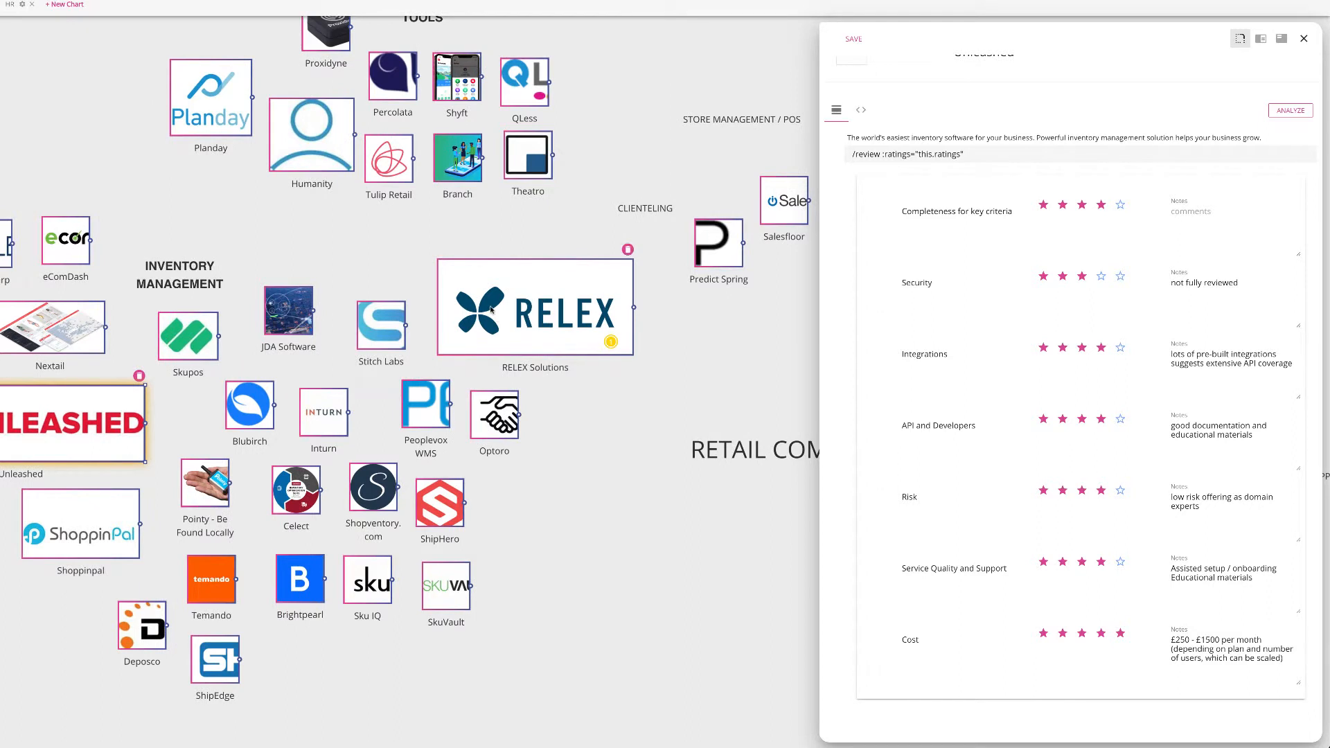
pyautogui.click(1121, 207)
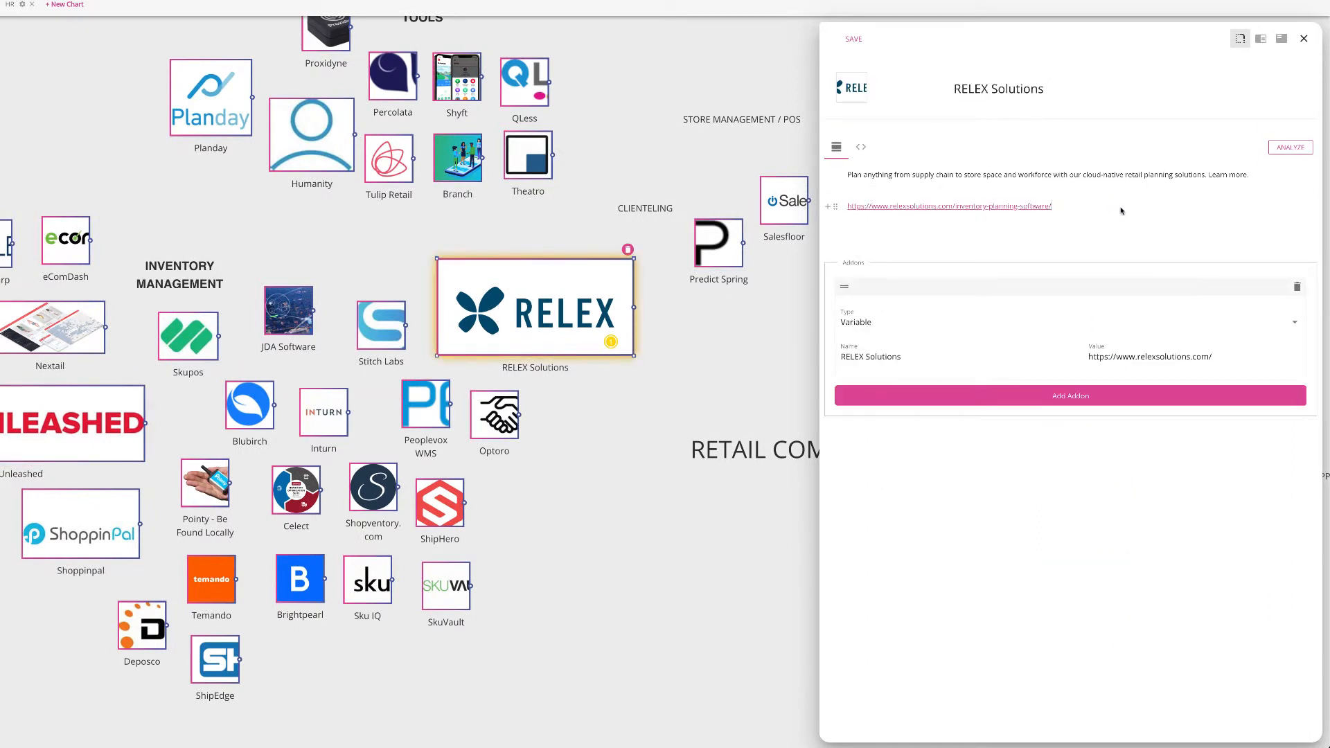
pyautogui.press('Return')
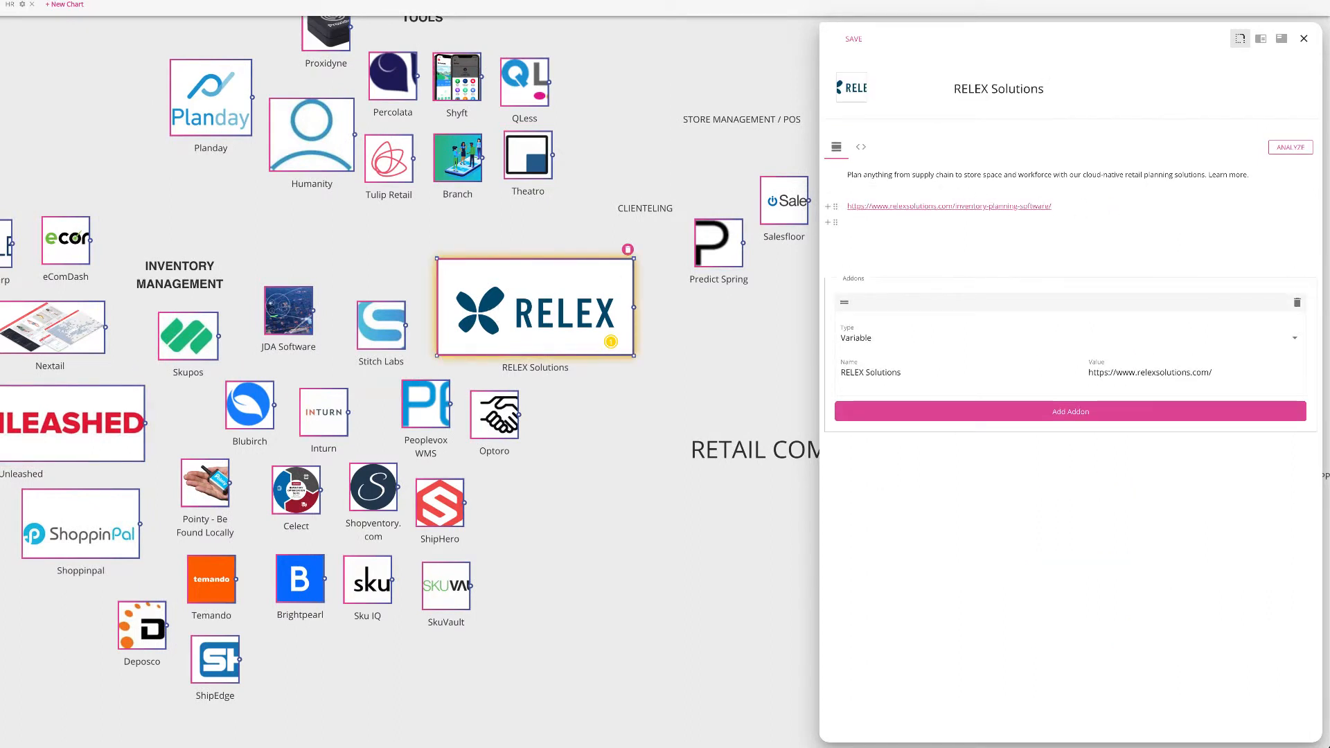
pyautogui.write('/rev')
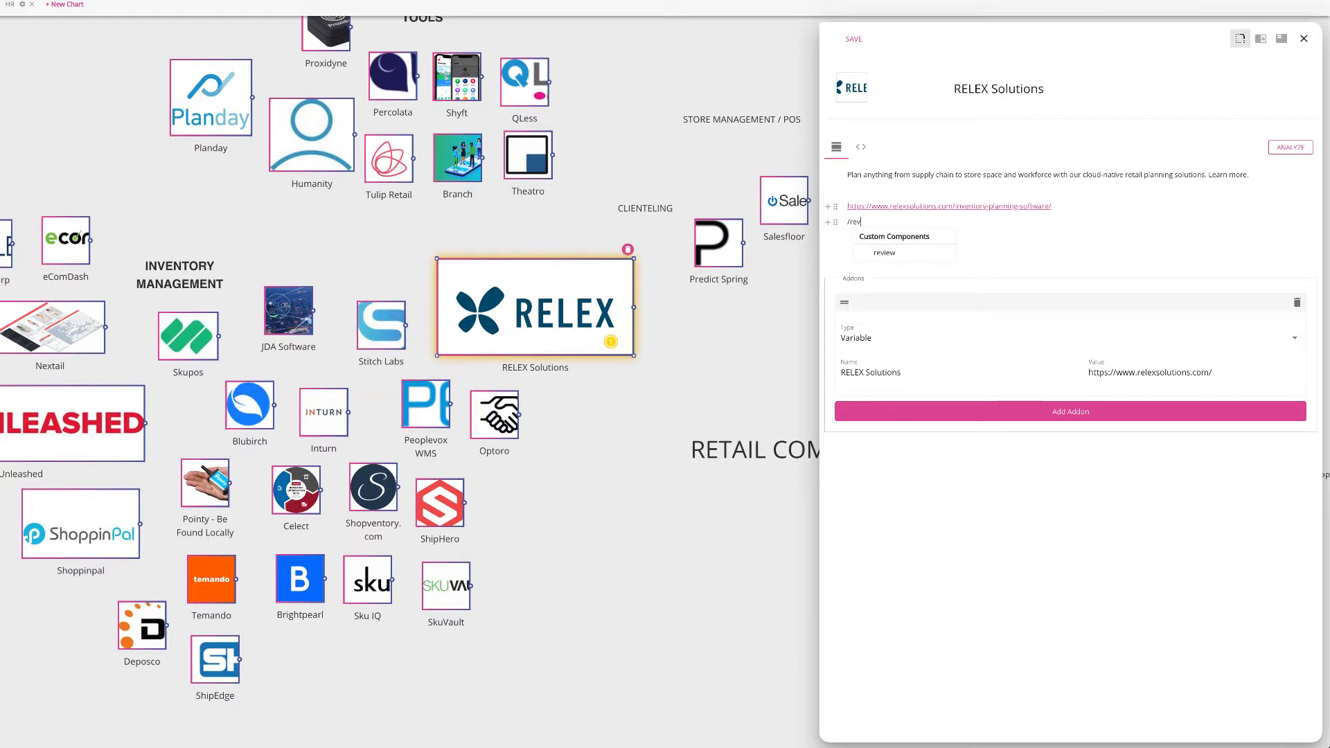
pyautogui.press('Return')
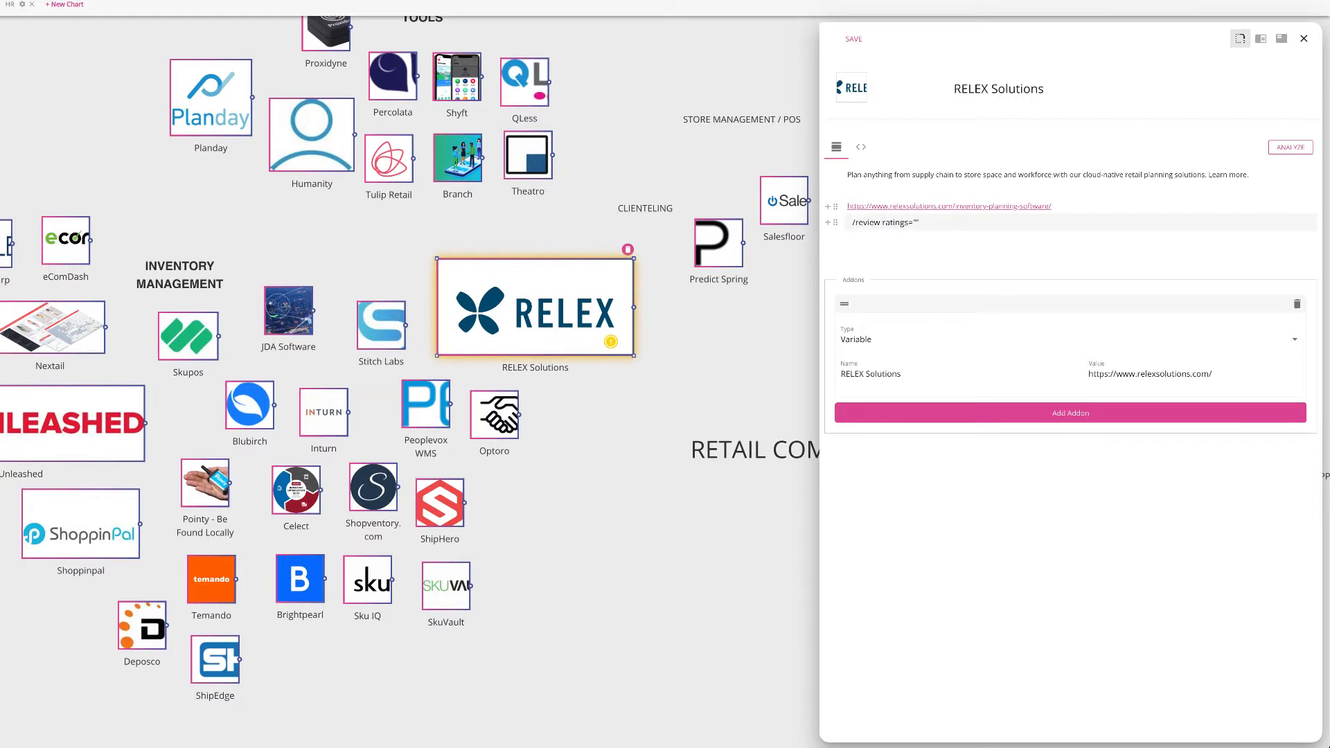
pyautogui.write(':ratings="this.ratings')
pyautogui.press('Return')
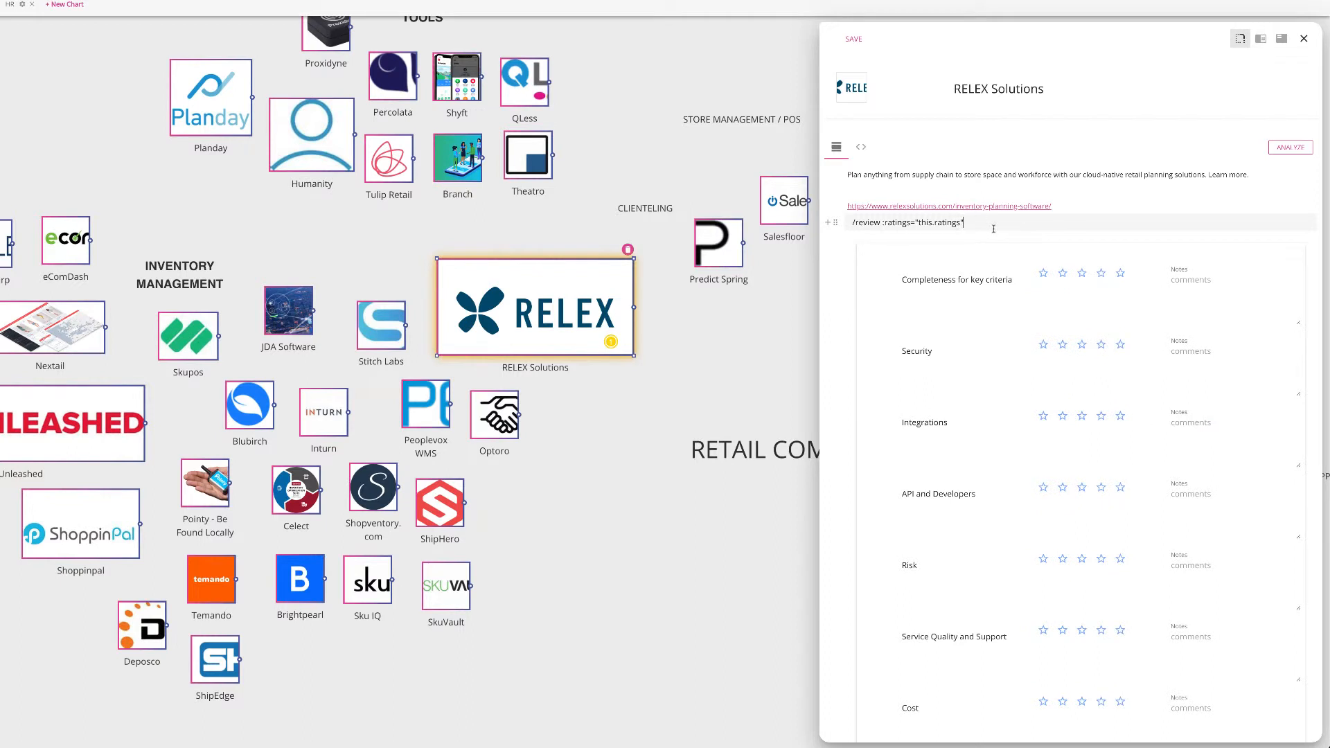
# Step: Rate RELEX Solutions three stars for Completeness for key criteria with the note "notes", four for Security, three for API and Developers, and close its details
pyautogui.scroll(-2, 1064, 292)
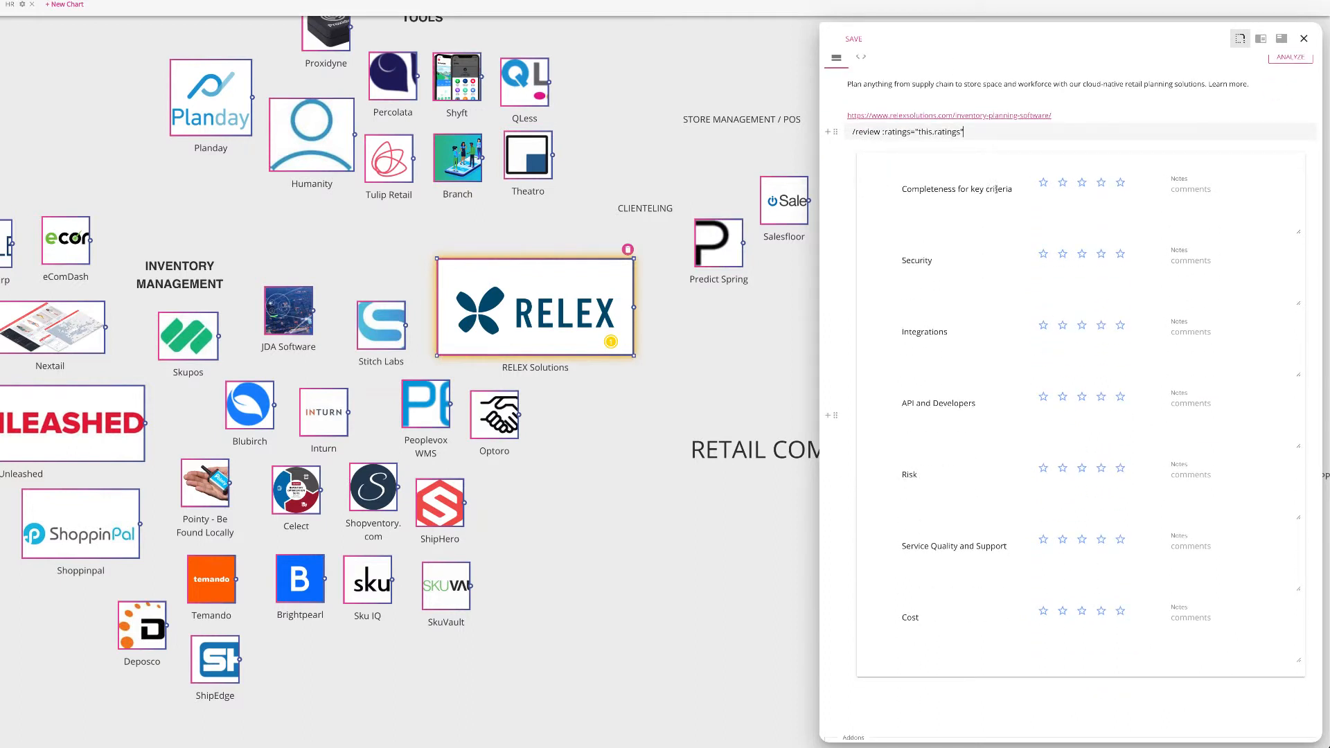
pyautogui.click(1083, 185)
pyautogui.click(1101, 254)
pyautogui.click(1082, 397)
pyautogui.click(1186, 196)
pyautogui.write('notes')
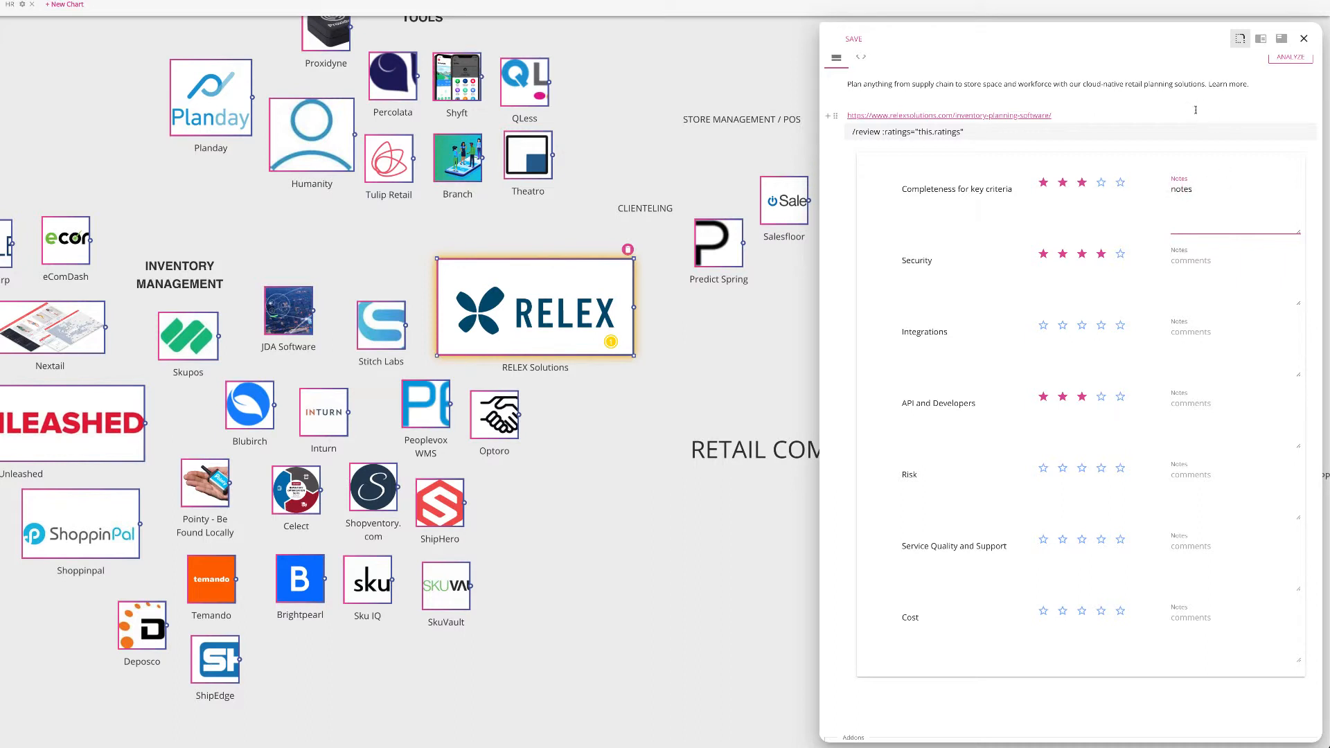
pyautogui.click(1144, 106)
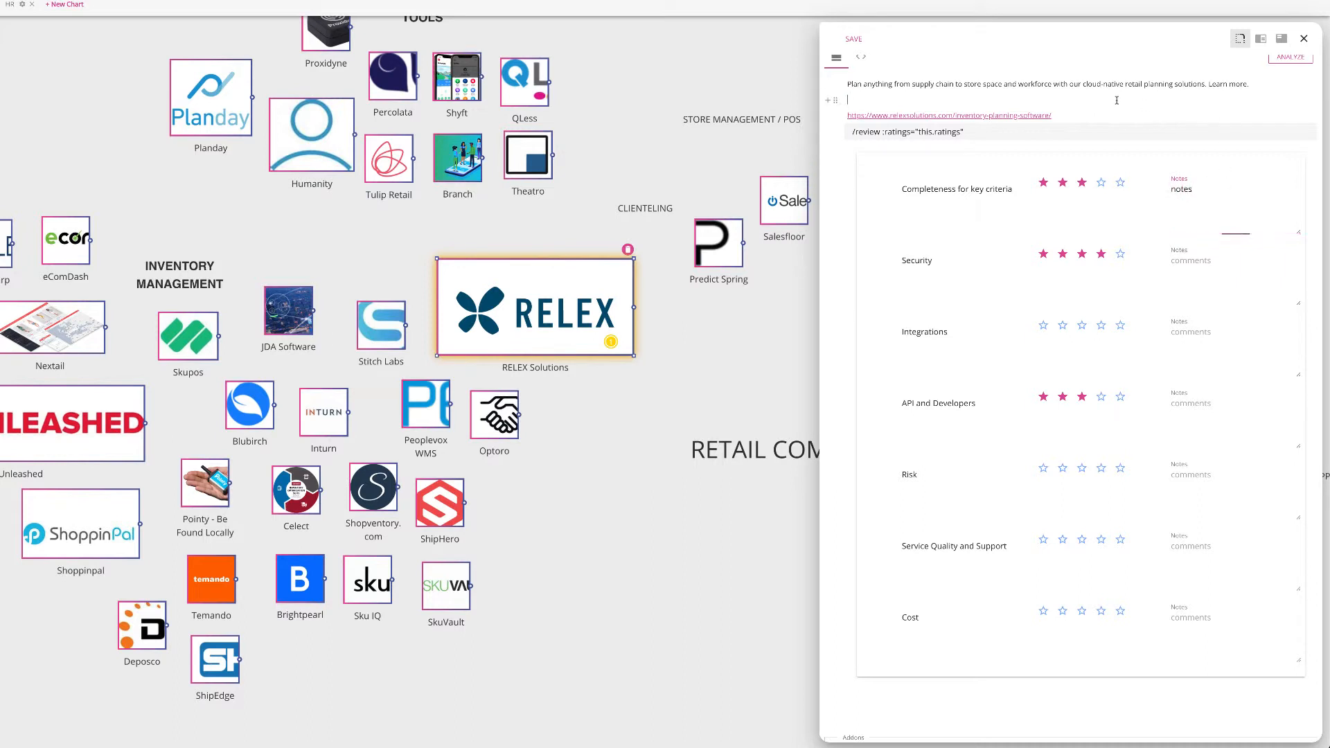
pyautogui.click(1302, 42)
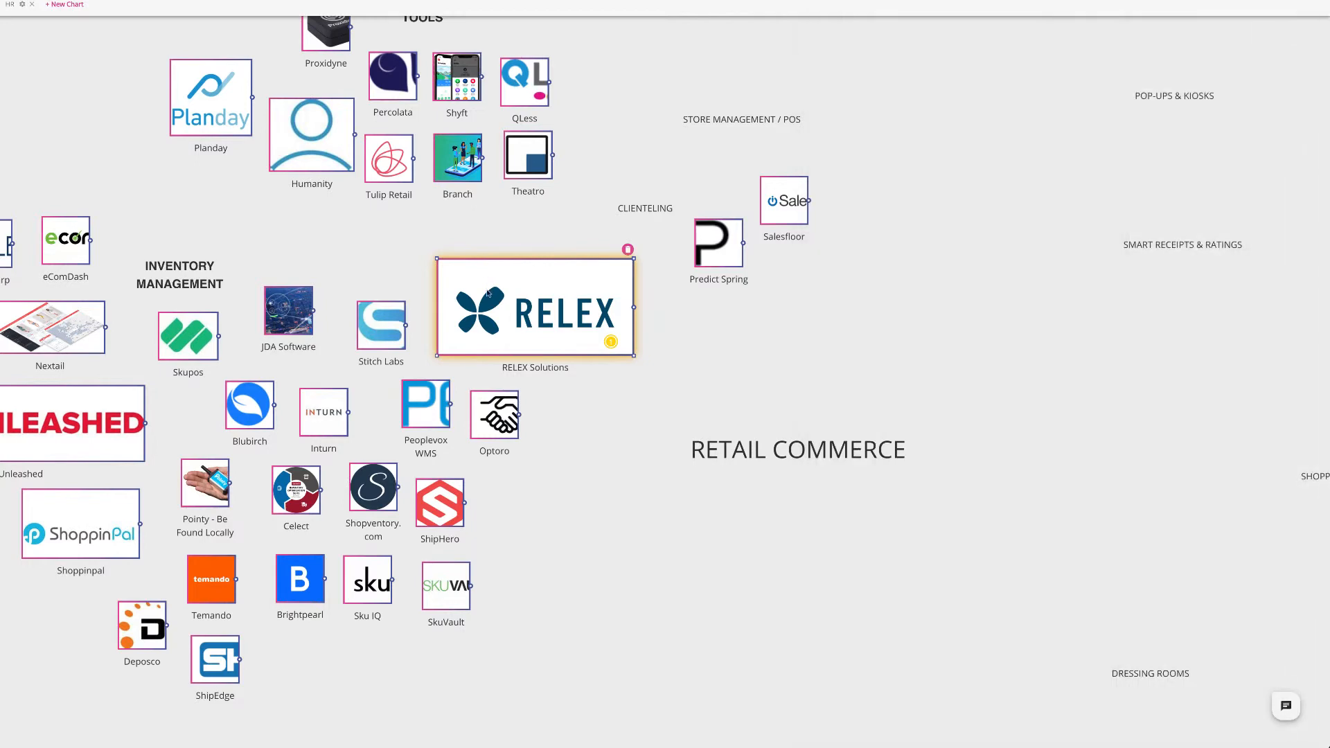
# Step: Reopen the RELEX Solutions card's details and look over its review ratings and notes
pyautogui.click(487, 294)
pyautogui.scroll(-2, 1005, 367)
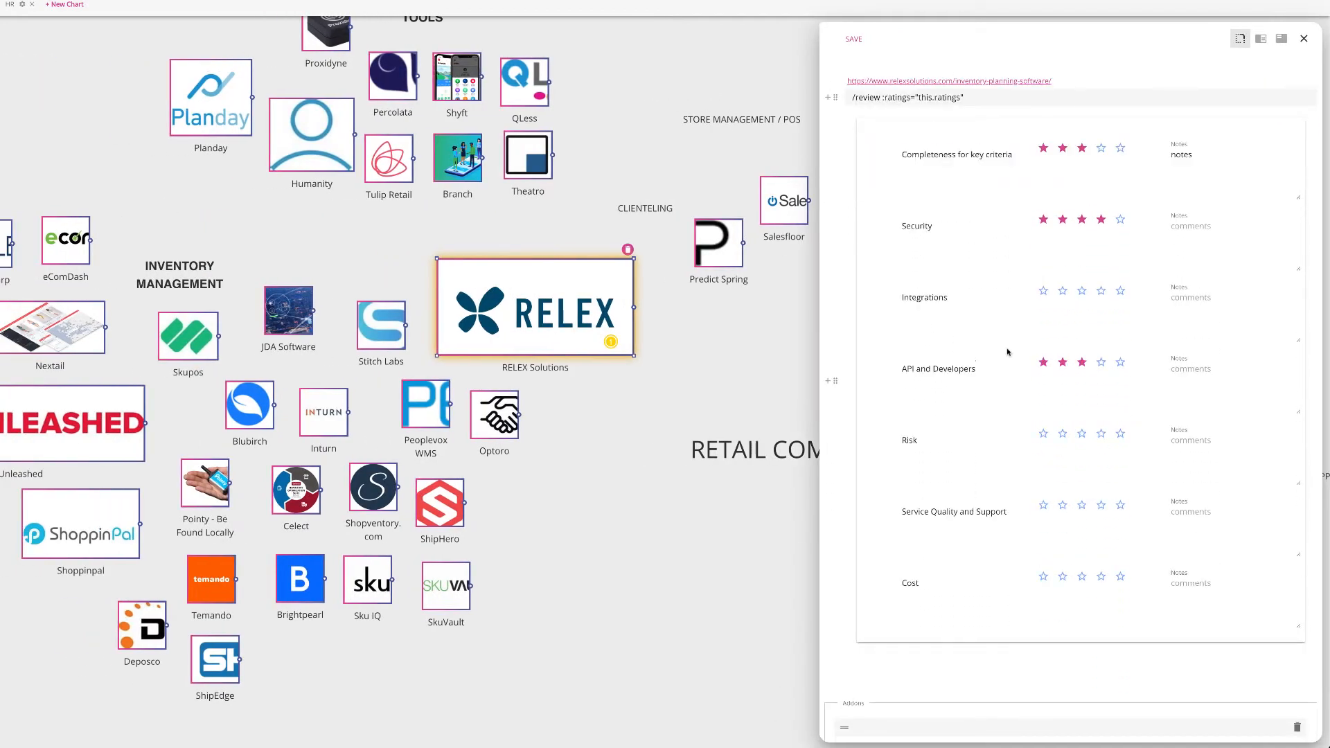
pyautogui.scroll(2, 1070, 161)
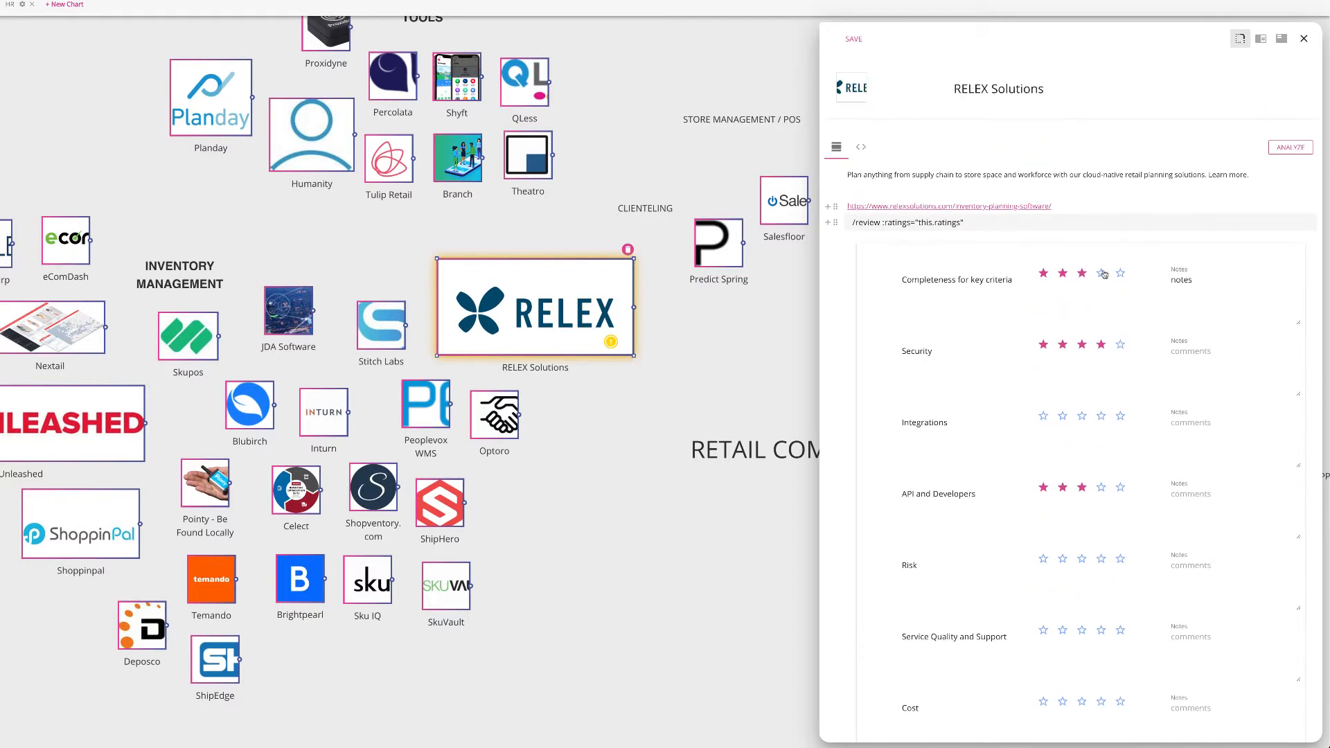
pyautogui.scroll(-4, 1053, 388)
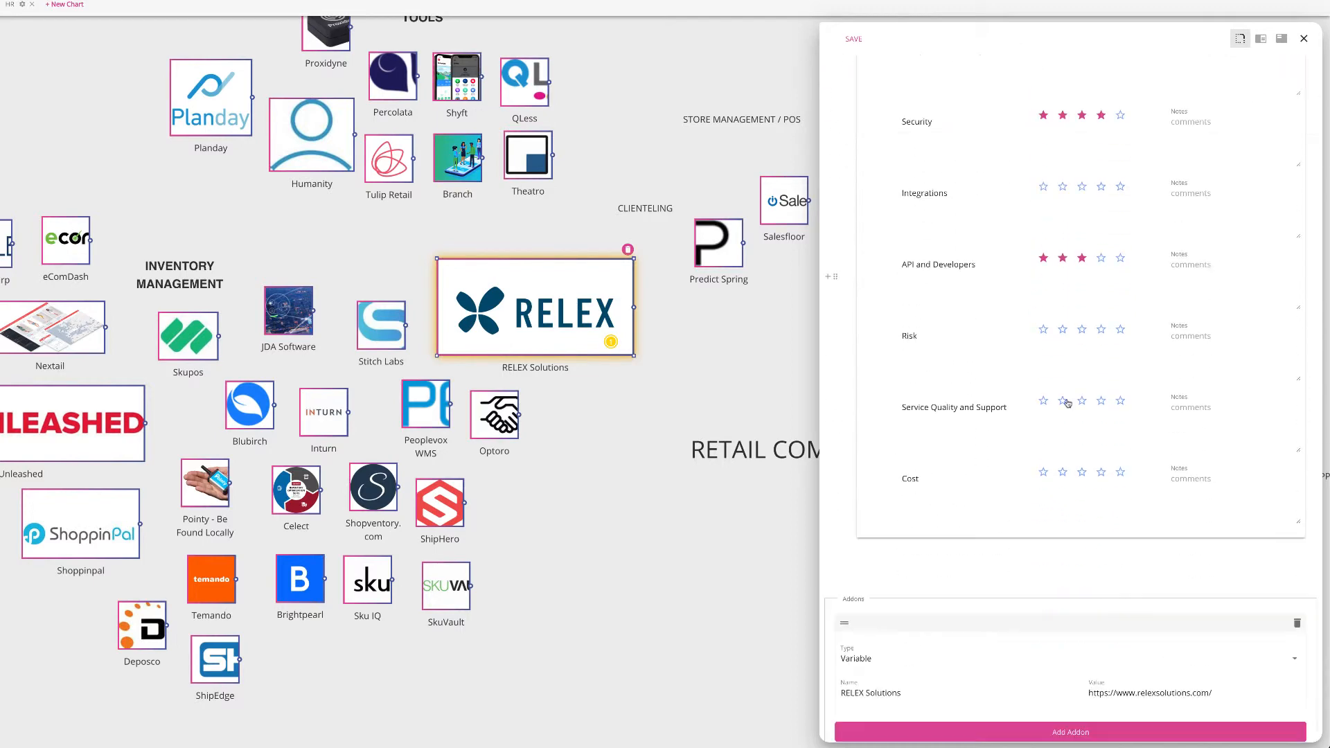
pyautogui.scroll(2, 1073, 400)
pyautogui.scroll(-2, 1073, 399)
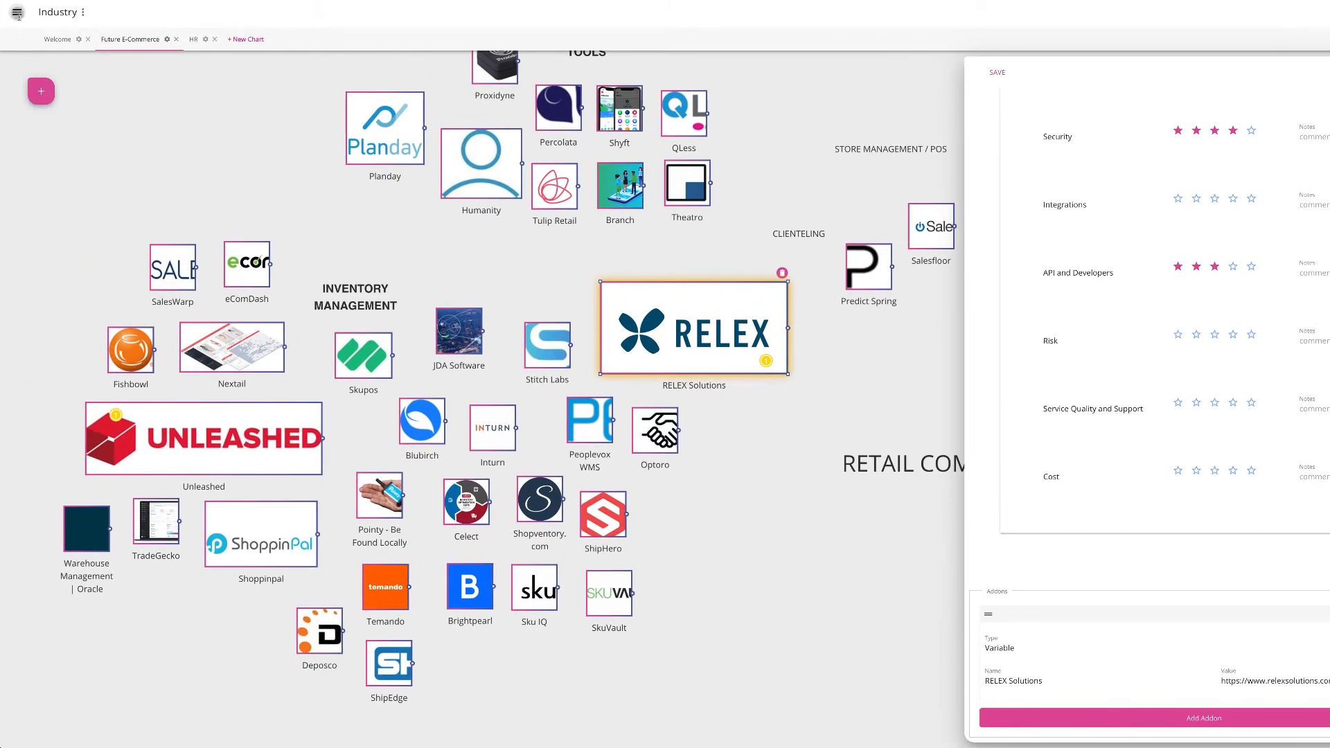
# Step: Go to the Components Library and open the Review and Rate component for customization
pyautogui.click(18, 11)
pyautogui.click(59, 126)
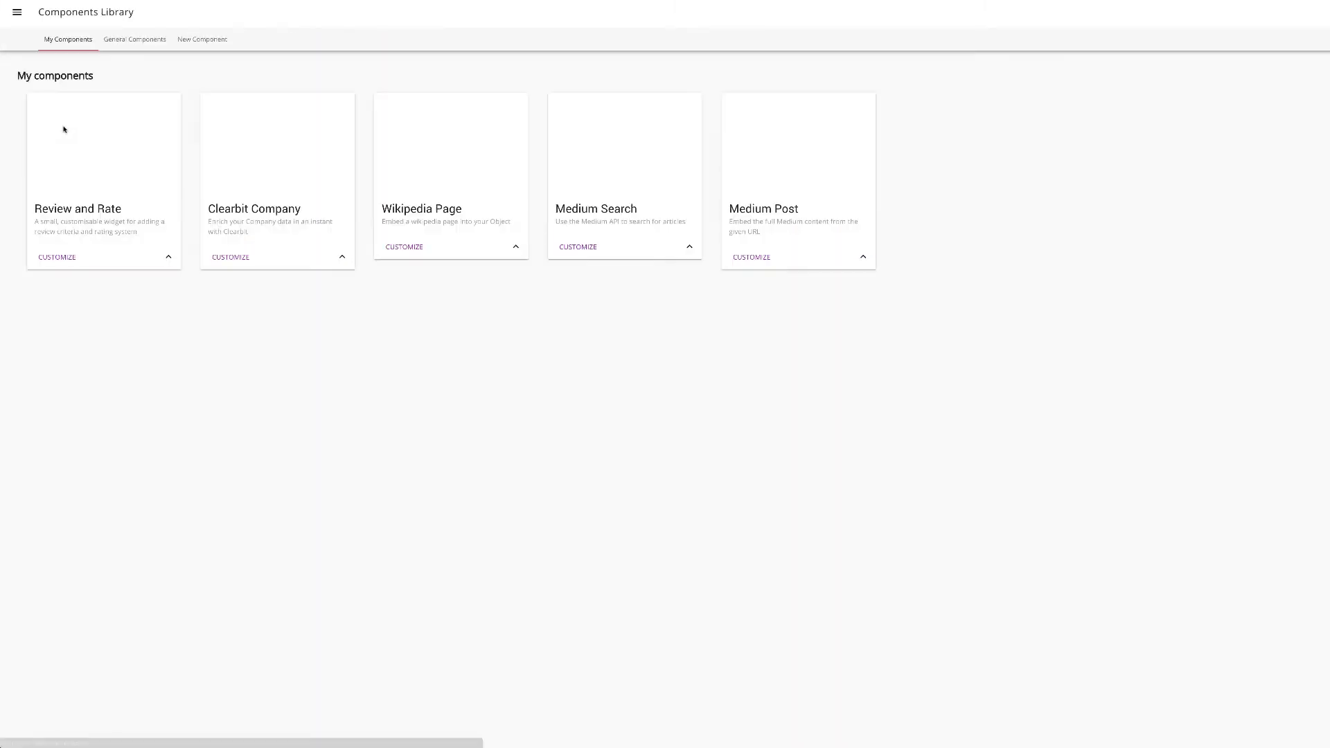
pyautogui.click(56, 258)
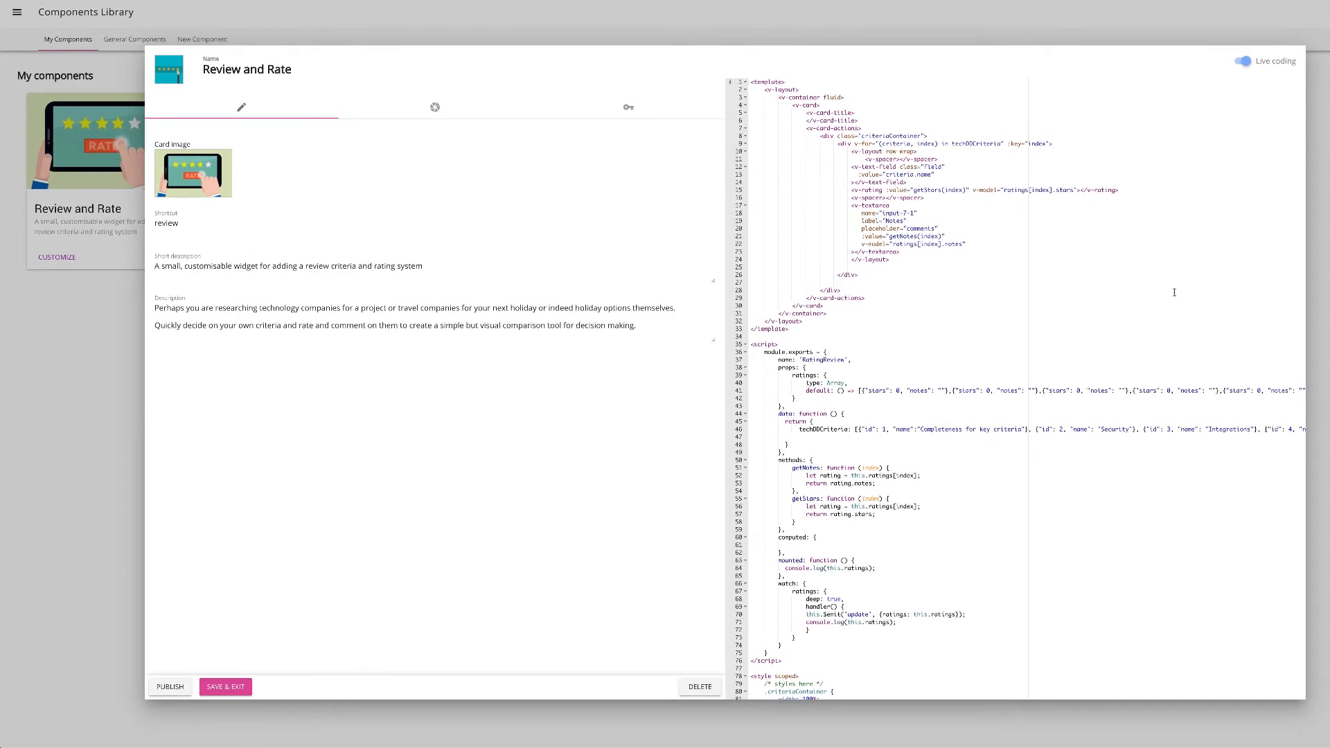
# Step: Look at the Review and Rate component's preview and its shortcut name in the general settings
pyautogui.click(438, 109)
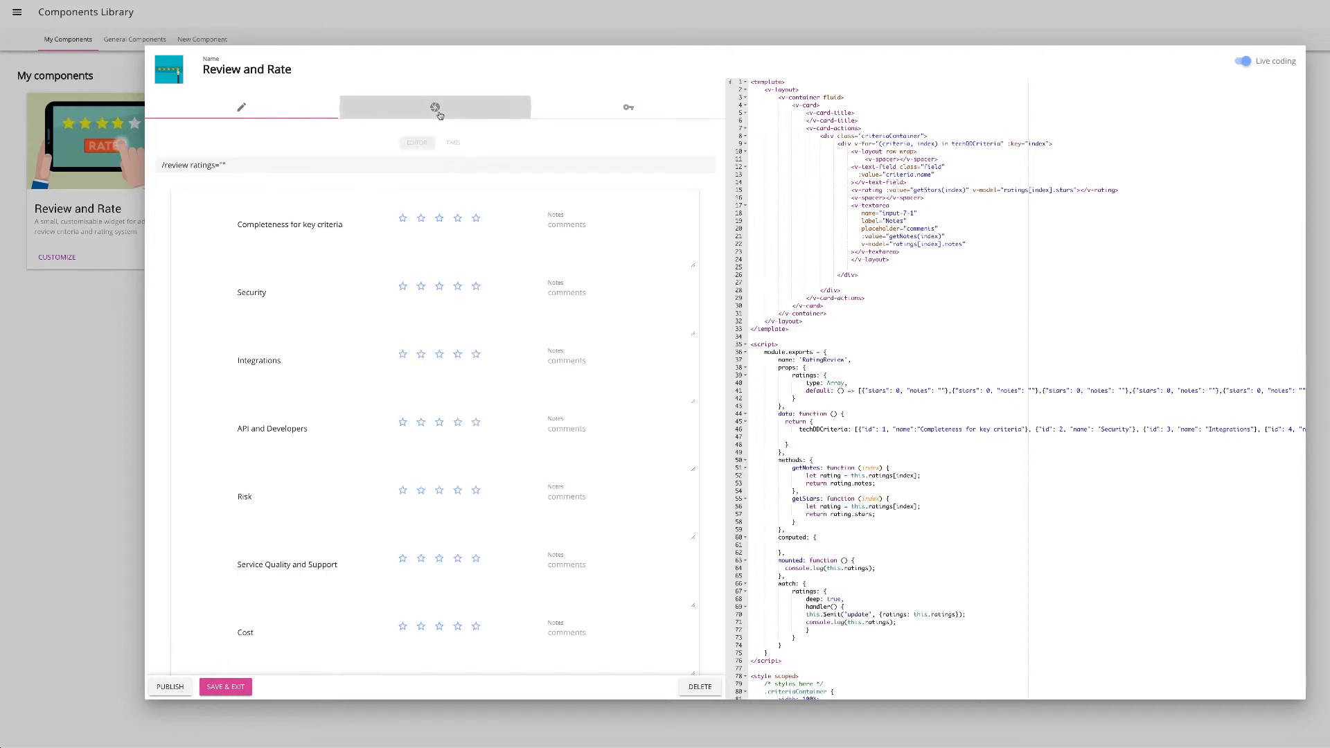
pyautogui.click(275, 111)
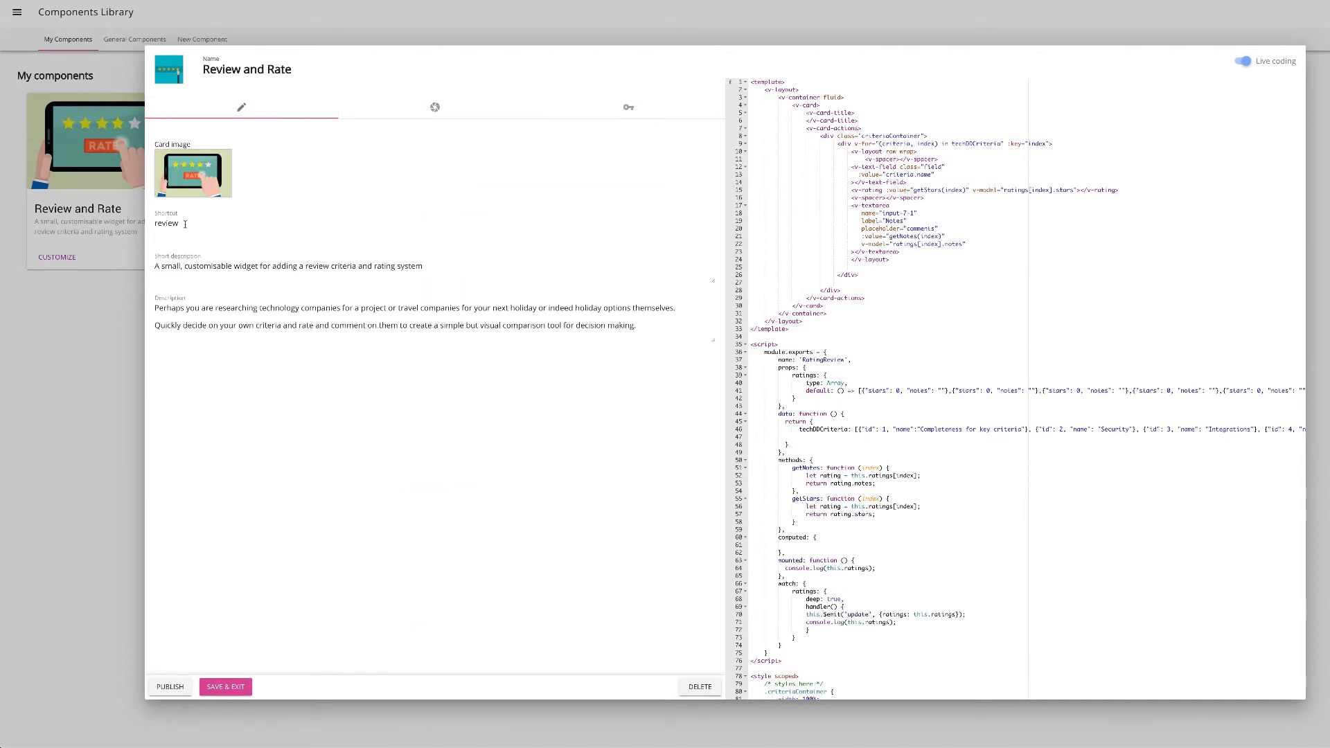
pyautogui.moveTo(185, 223); pyautogui.dragTo(148, 227)
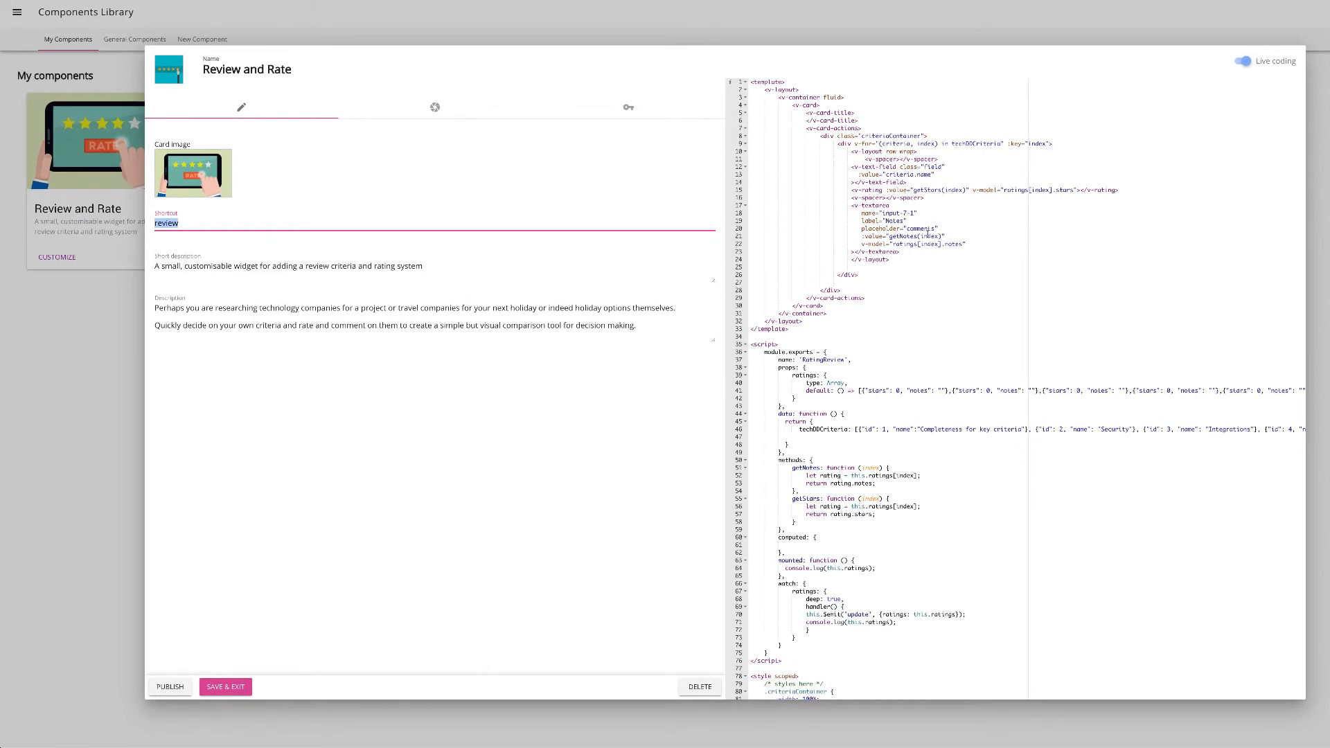
# Step: Examine the template and script sections of the Review and Rate component's code
pyautogui.click(932, 285)
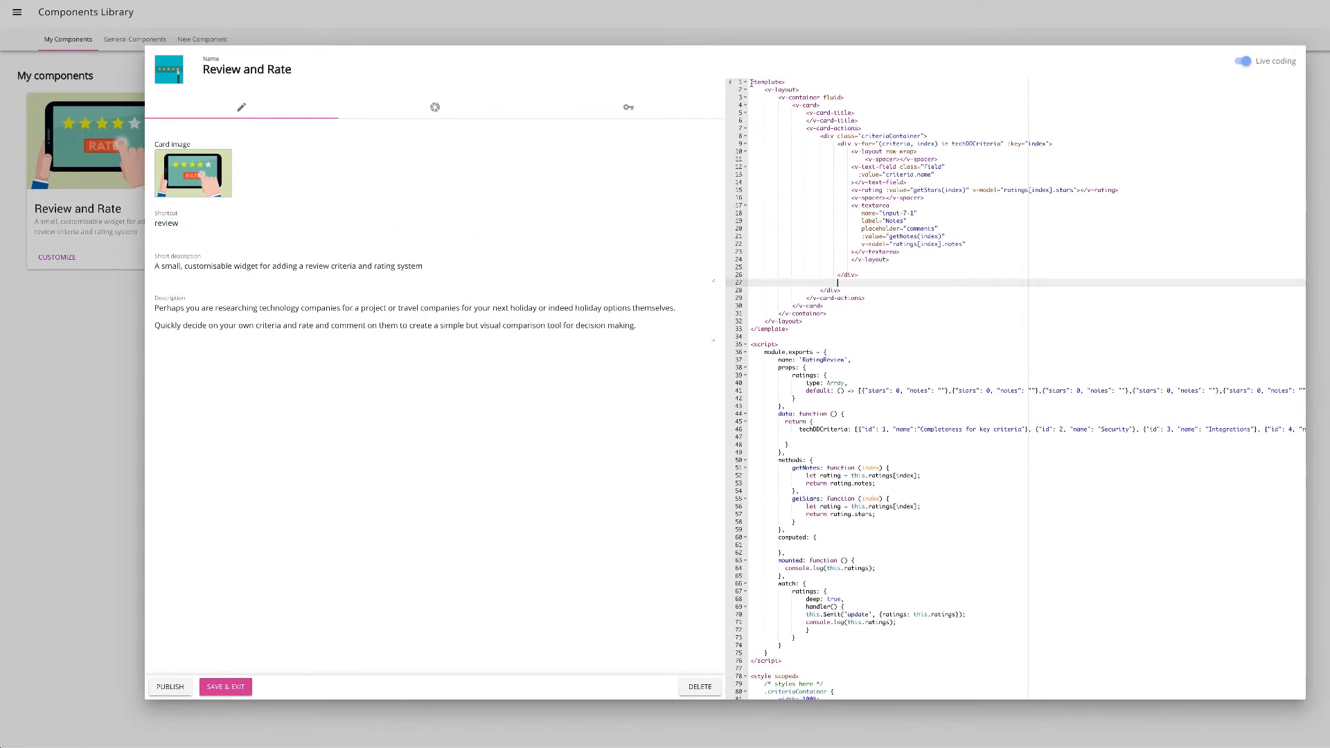
pyautogui.moveTo(753, 83); pyautogui.dragTo(811, 330)
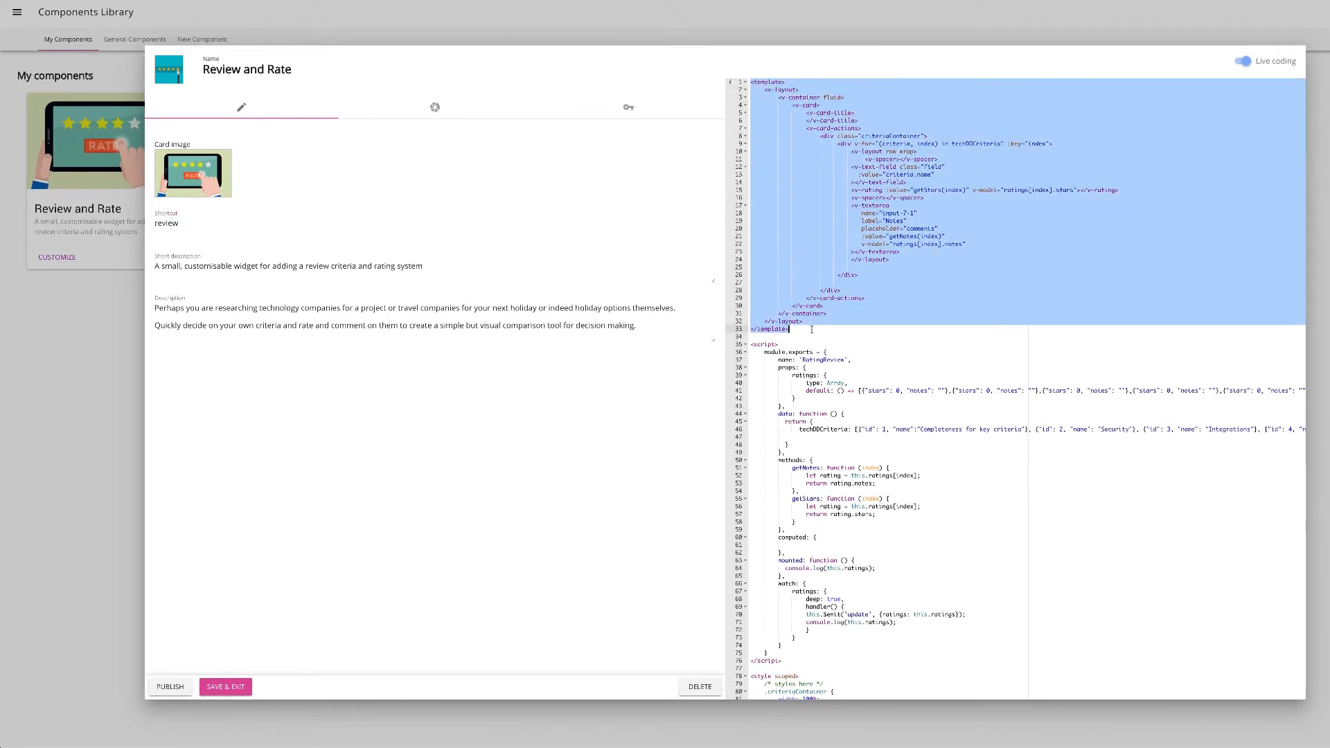
pyautogui.click(882, 309)
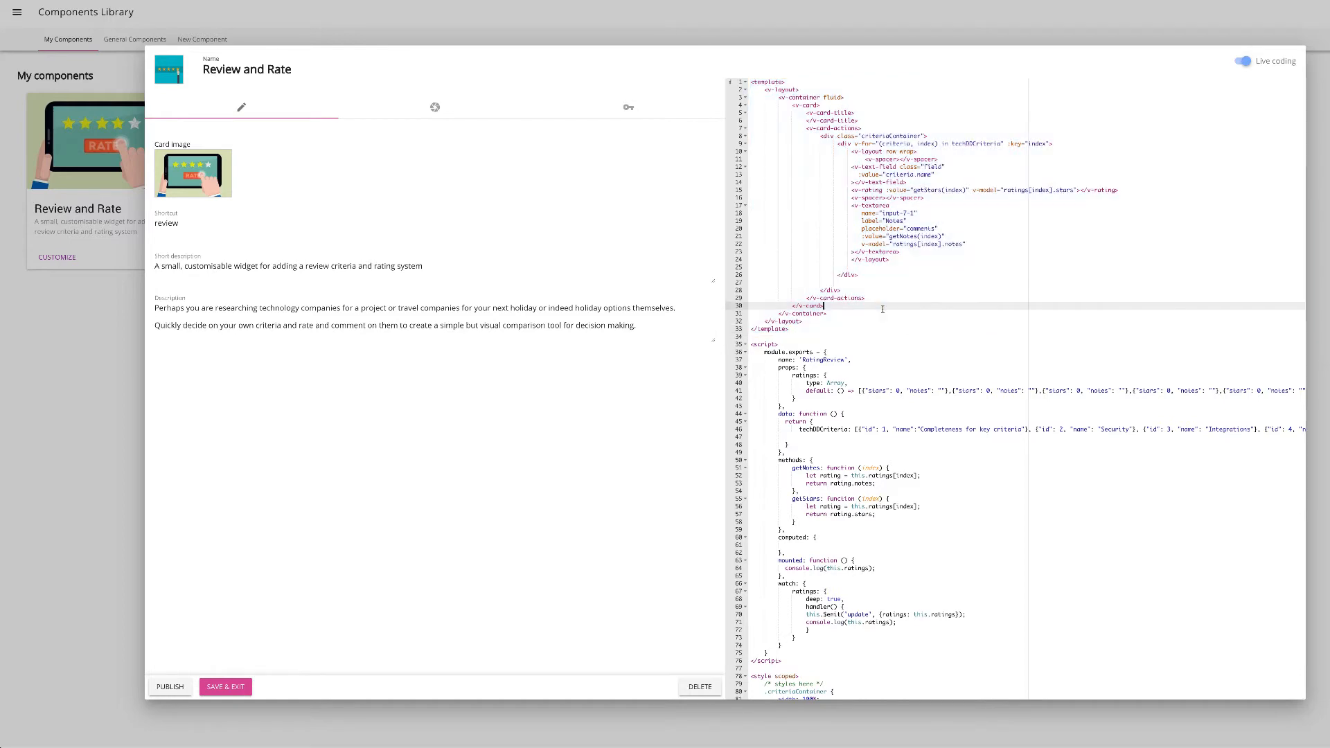
pyautogui.click(791, 330)
pyautogui.scroll(-1, 794, 325)
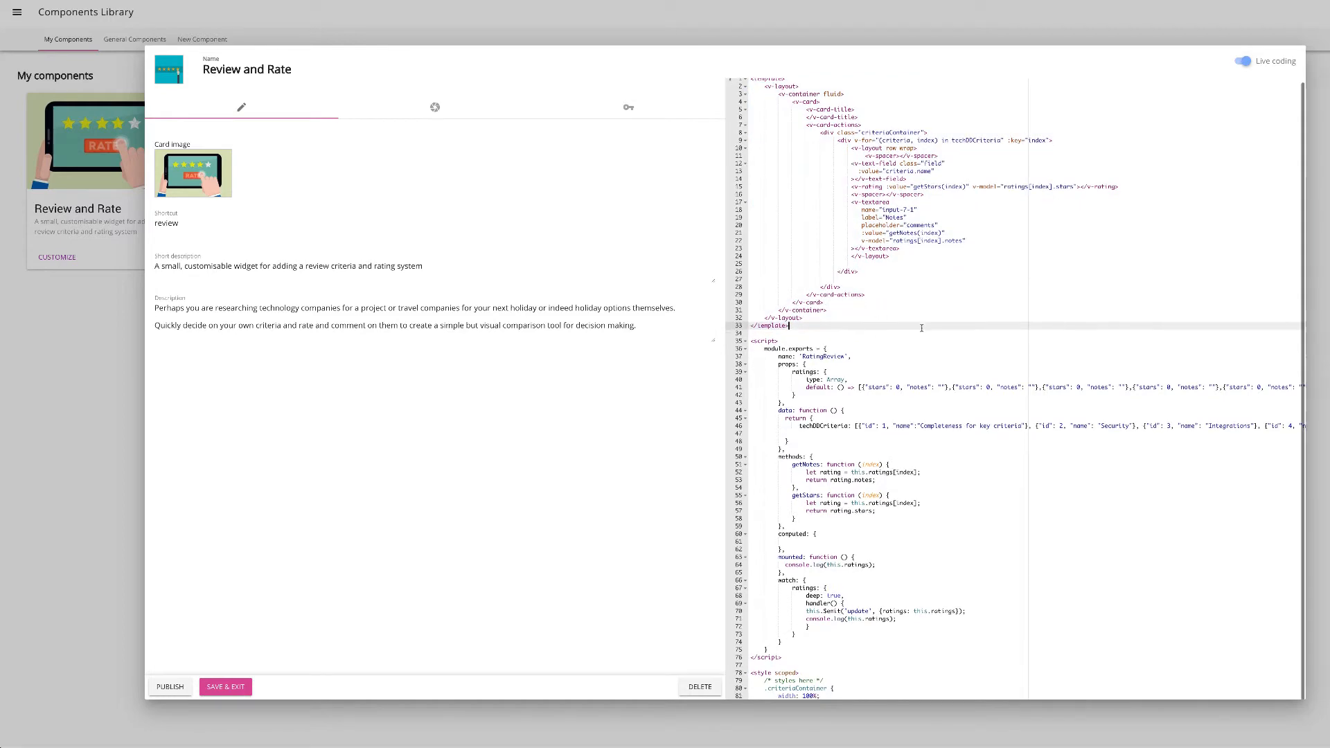
pyautogui.moveTo(748, 326); pyautogui.dragTo(859, 646)
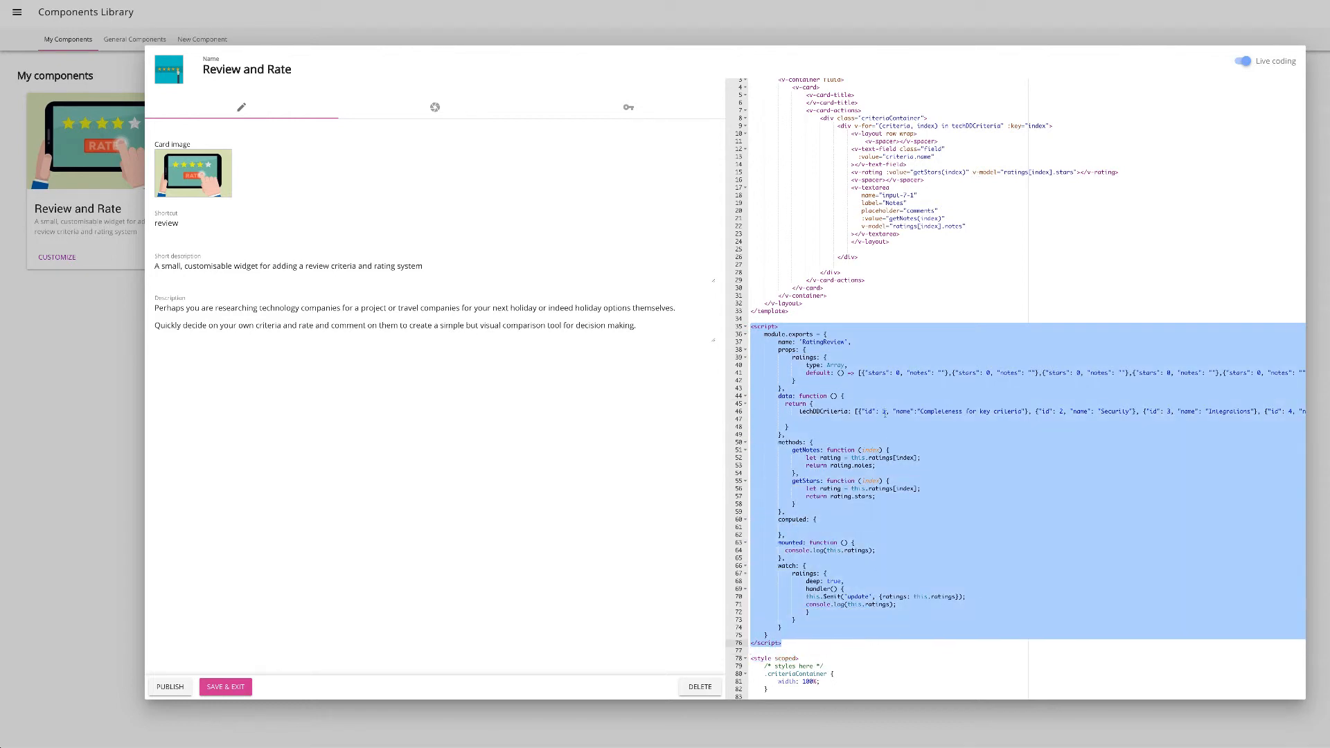
# Step: Examine the ratings prop and the criteria names in the techDDCriteria data of the component's script
pyautogui.click(898, 373)
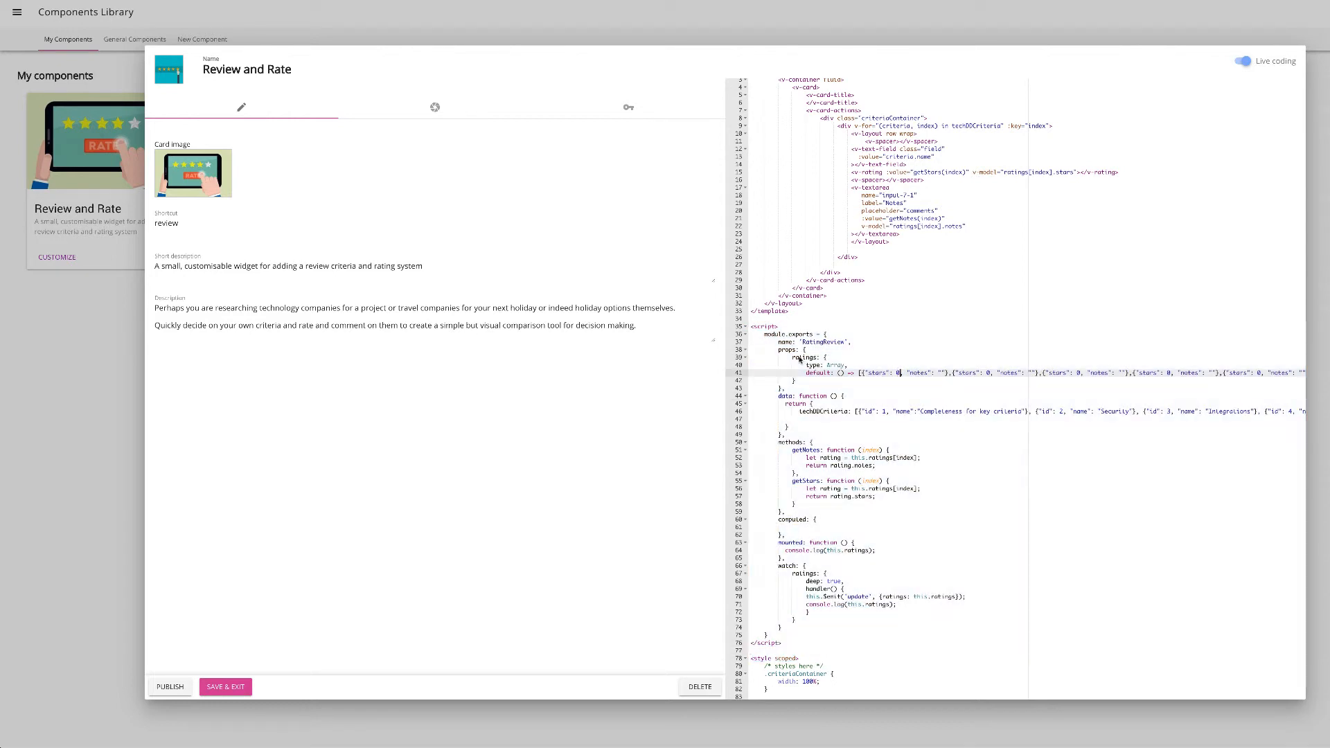
pyautogui.moveTo(792, 358); pyautogui.dragTo(816, 360)
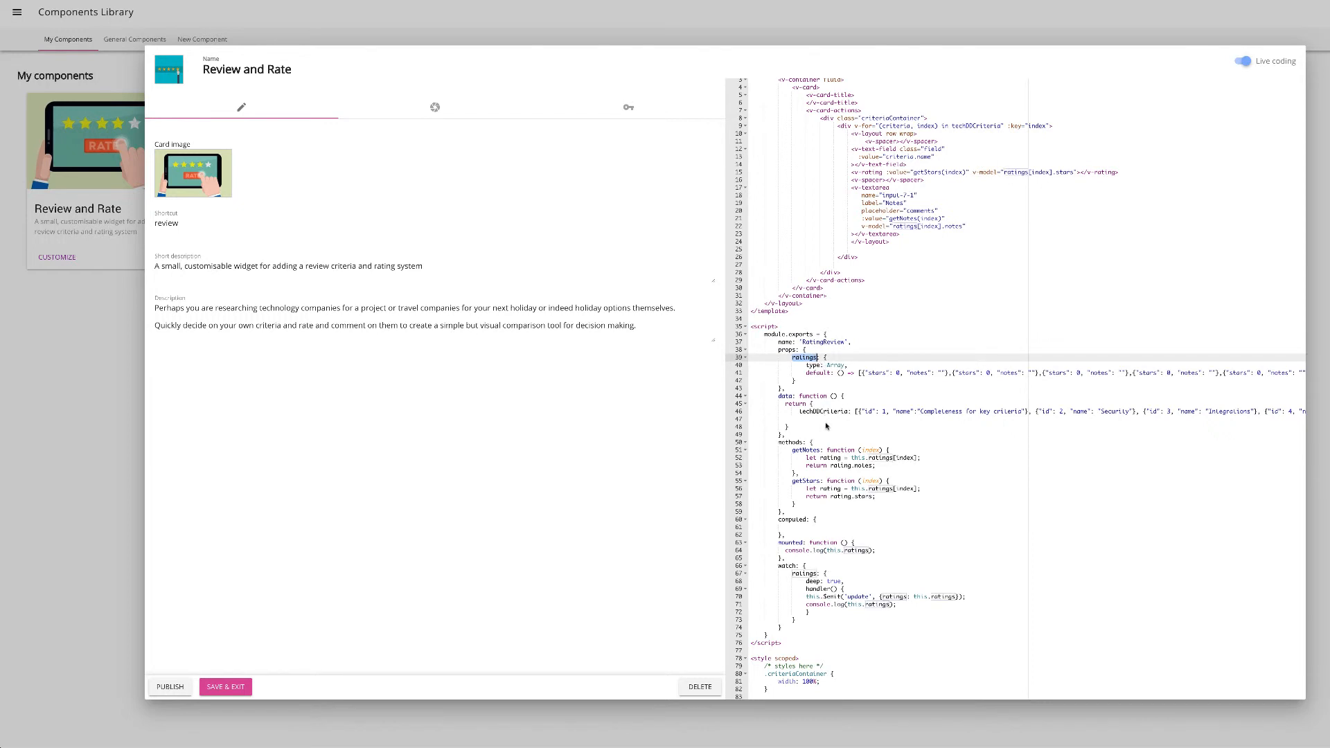
pyautogui.hscroll(2, 916, 413)
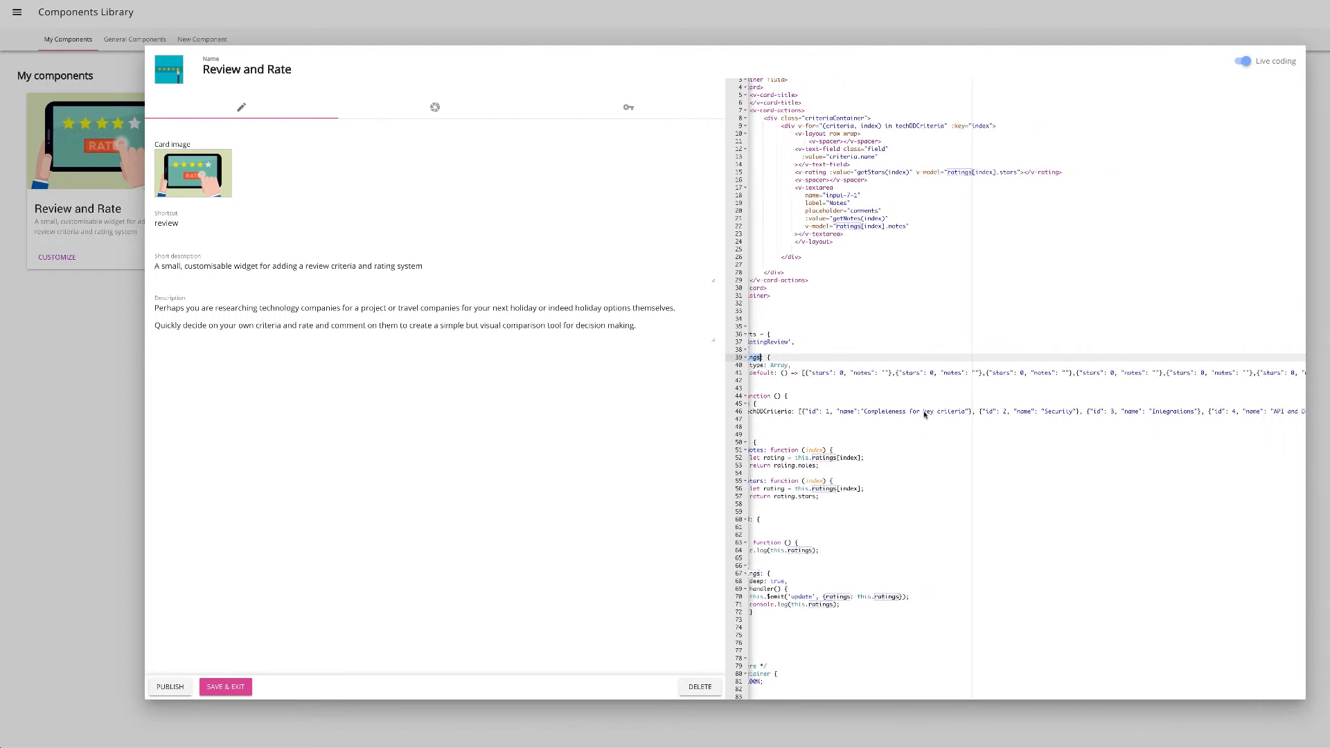
pyautogui.hscroll(-3, 895, 414)
pyautogui.click(864, 412)
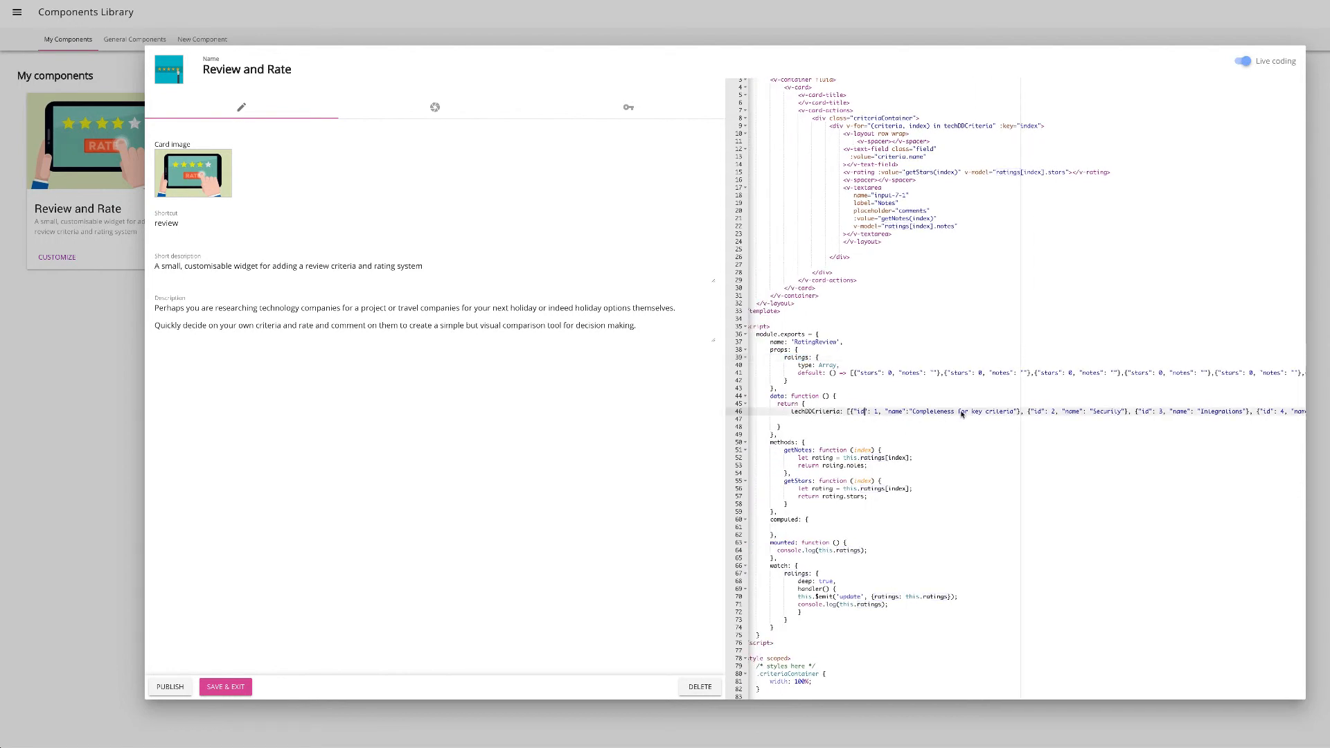
pyautogui.hscroll(1, 963, 413)
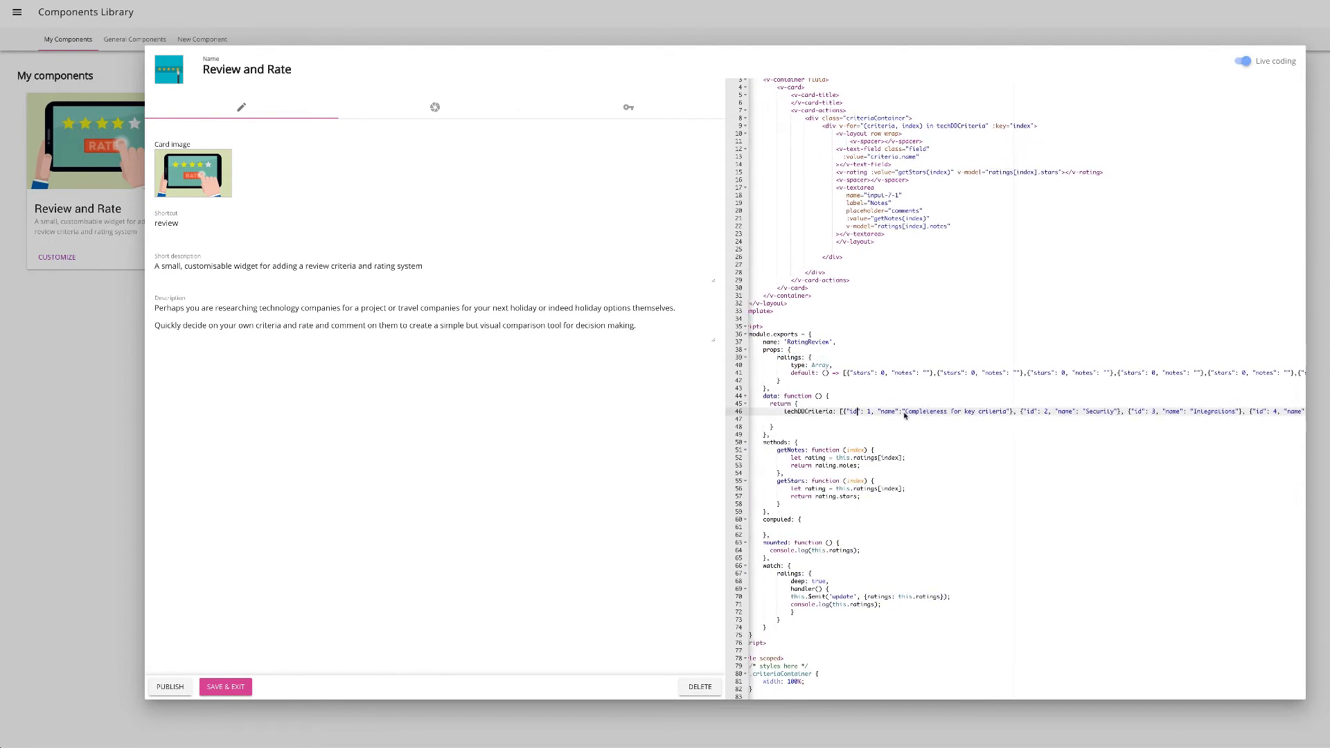
pyautogui.moveTo(904, 414); pyautogui.dragTo(1006, 416)
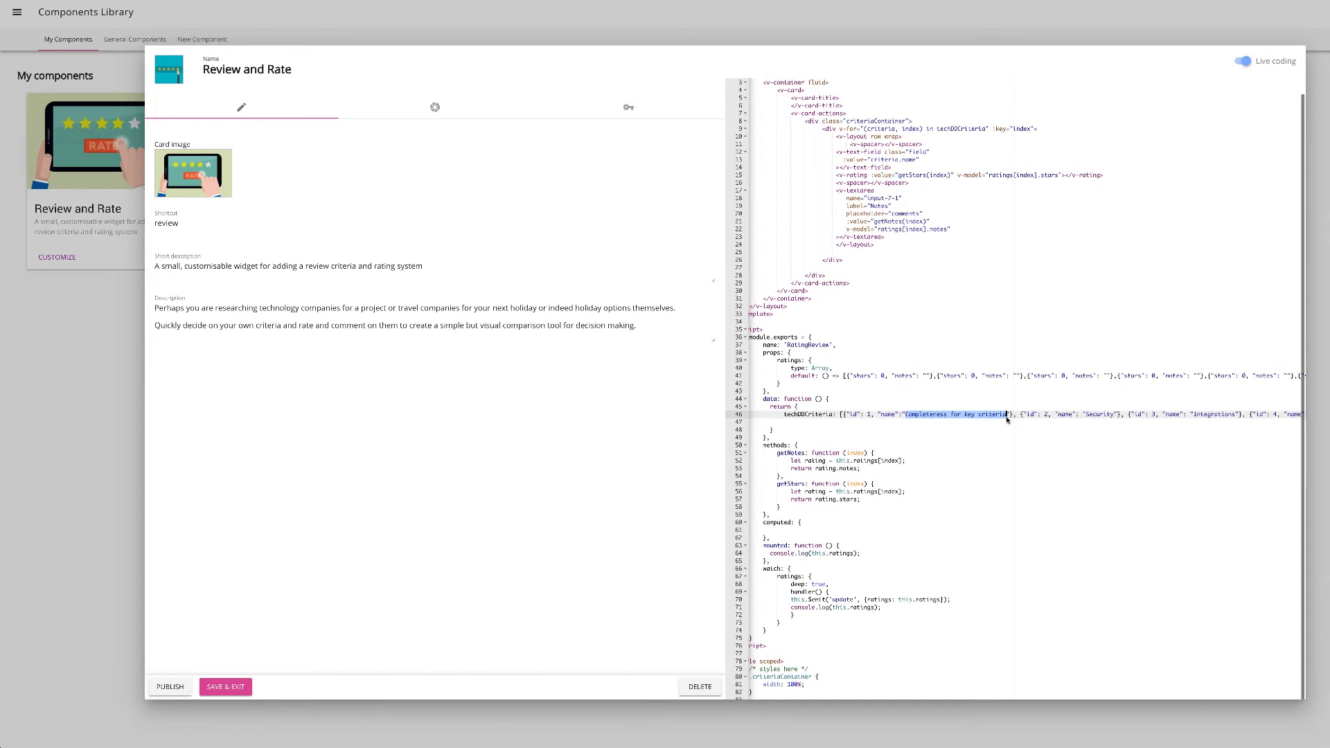
# Step: Review the rest of the component's script, including the getNotes and getStars methods and the ratings watcher
pyautogui.scroll(-1, 1008, 419)
pyautogui.hscroll(-3, 1070, 415)
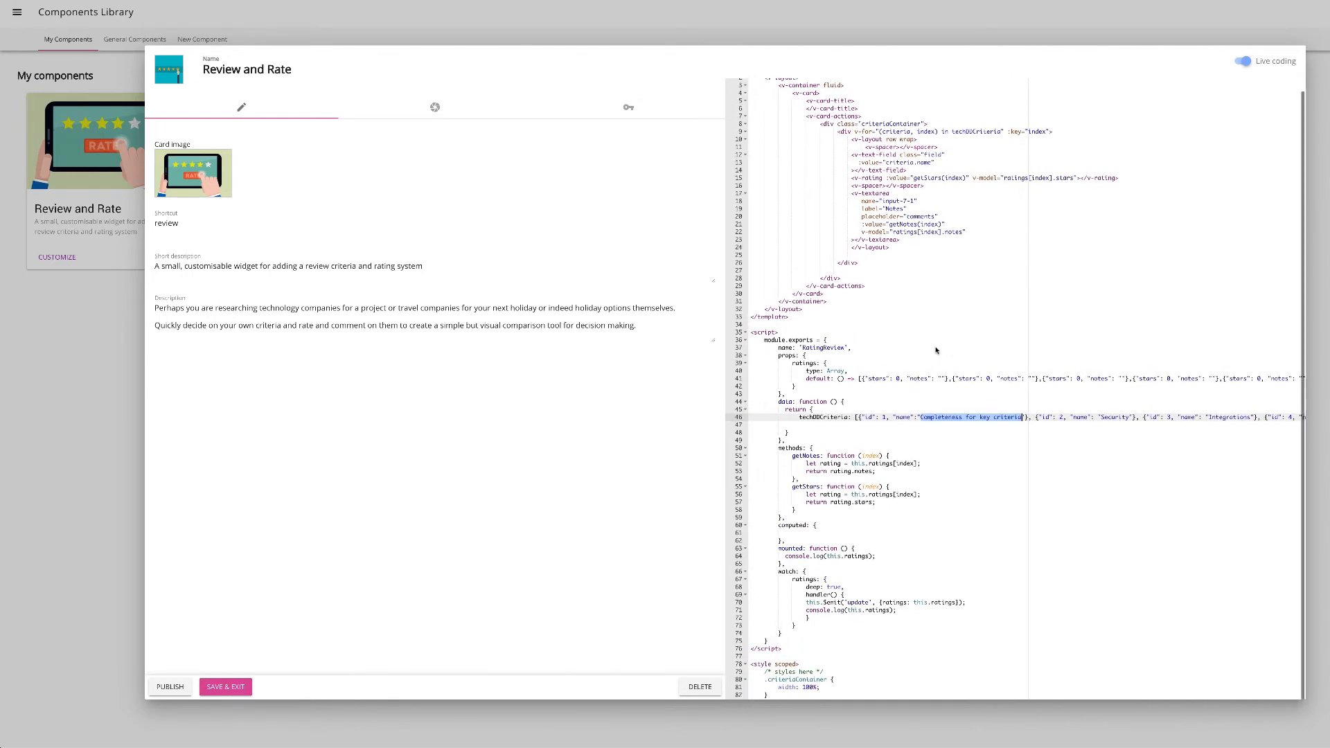
pyautogui.scroll(1, 869, 437)
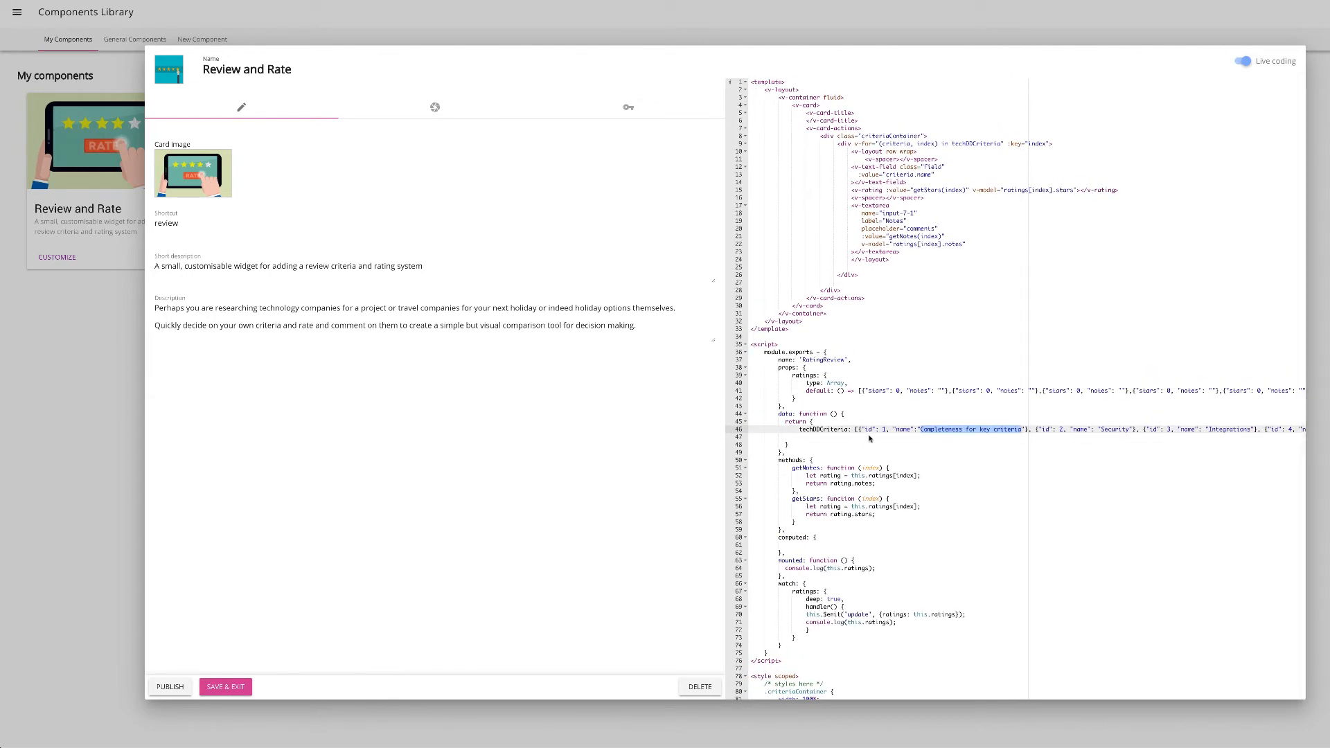
pyautogui.scroll(-1, 912, 434)
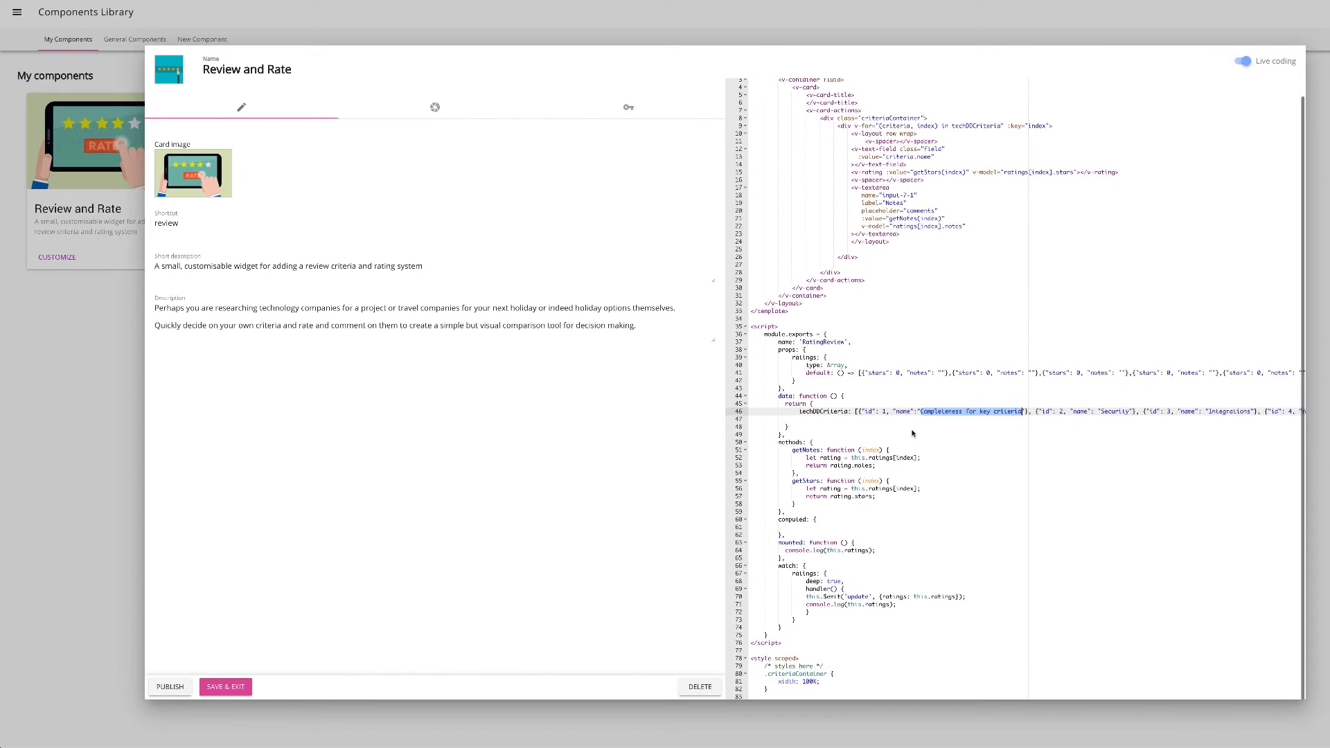
pyautogui.click(973, 459)
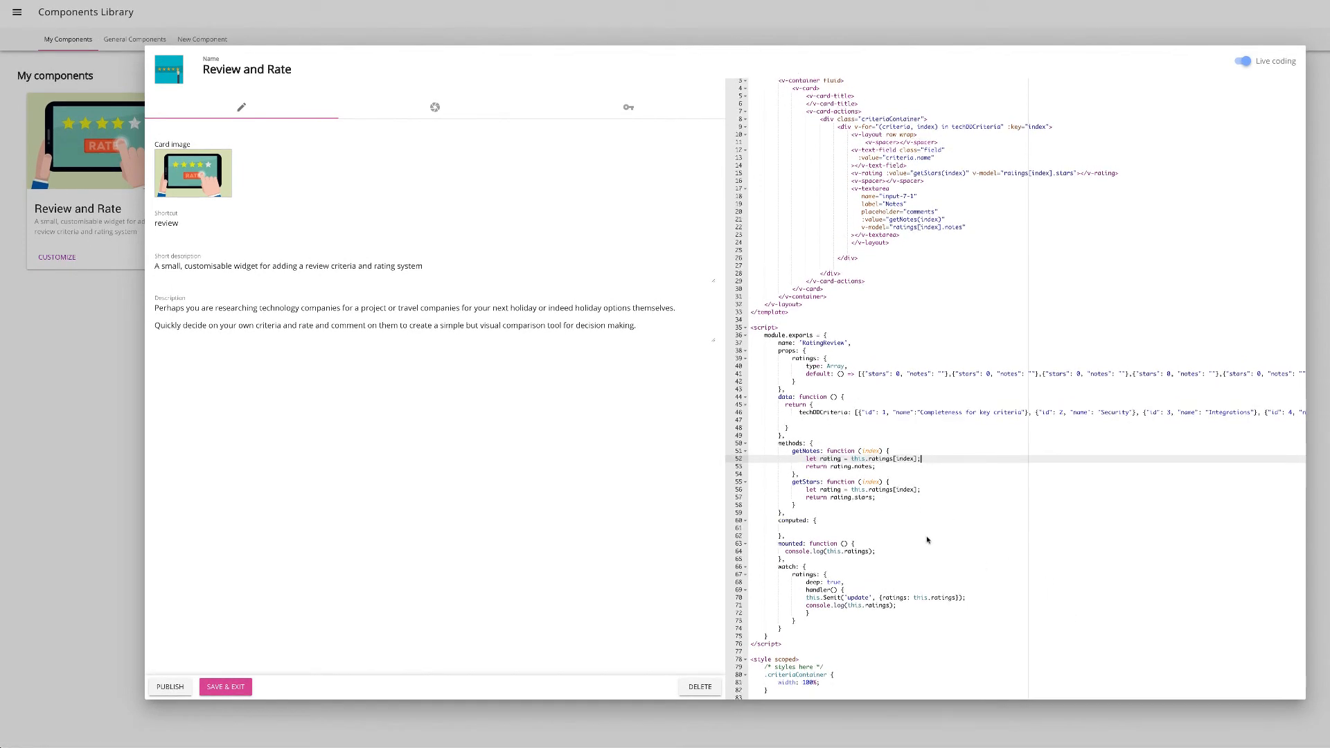
pyautogui.scroll(1, 970, 541)
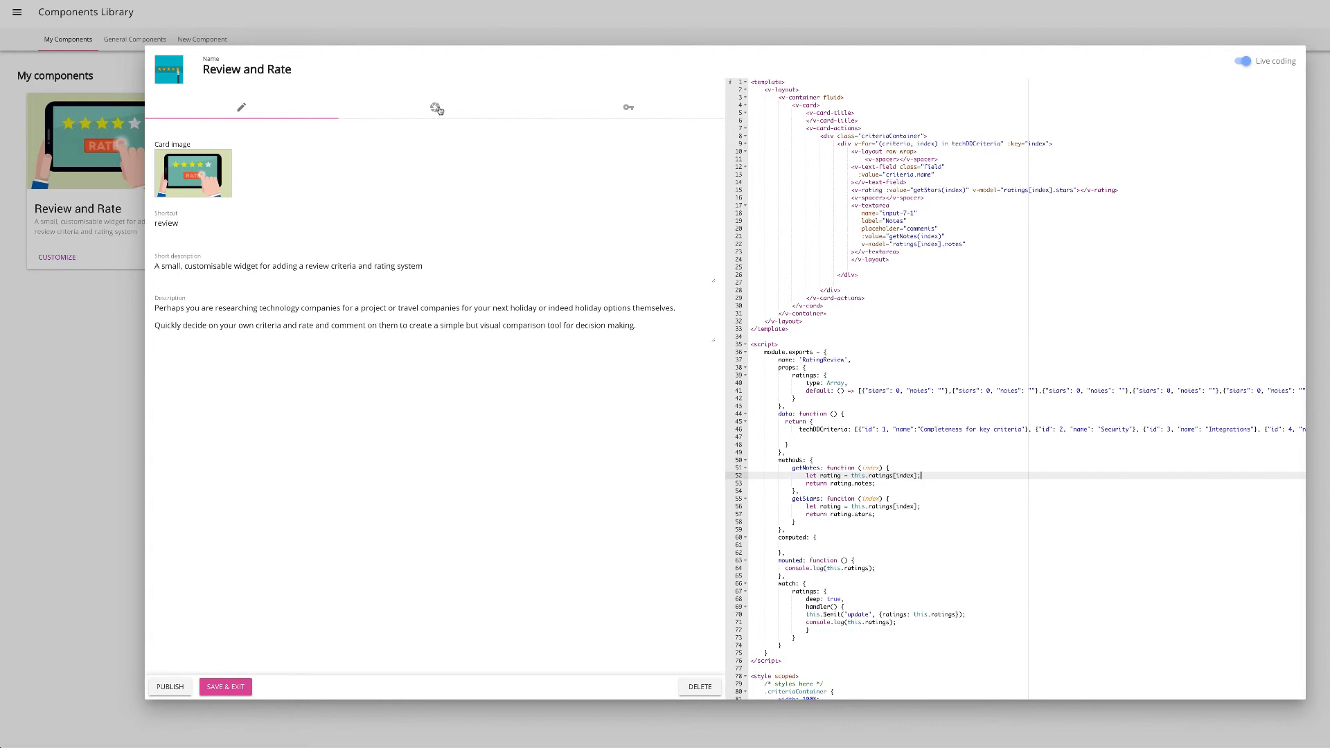
# Step: Test the component's preview with three stars for Completeness for key criteria and Integrations, then save and exit the component
pyautogui.click(439, 105)
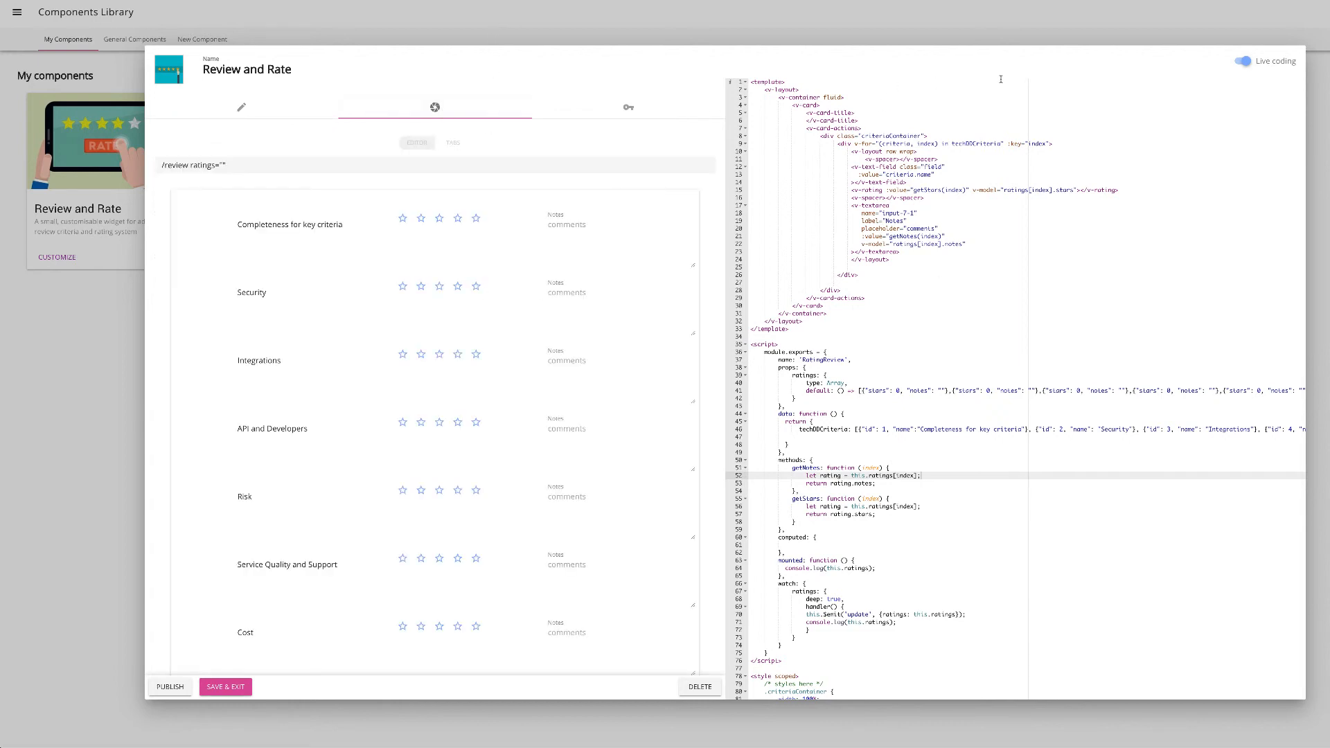
pyautogui.click(440, 218)
pyautogui.click(439, 354)
pyautogui.click(669, 360)
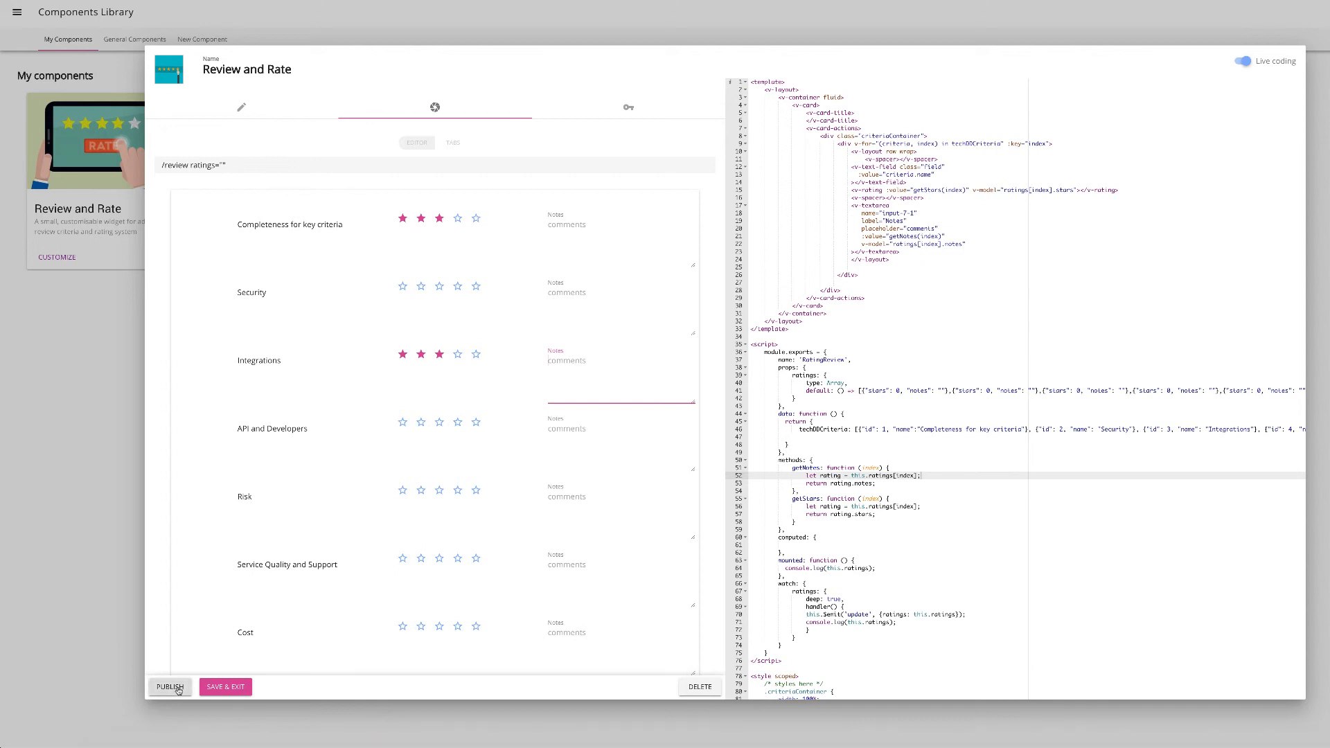
pyautogui.click(237, 687)
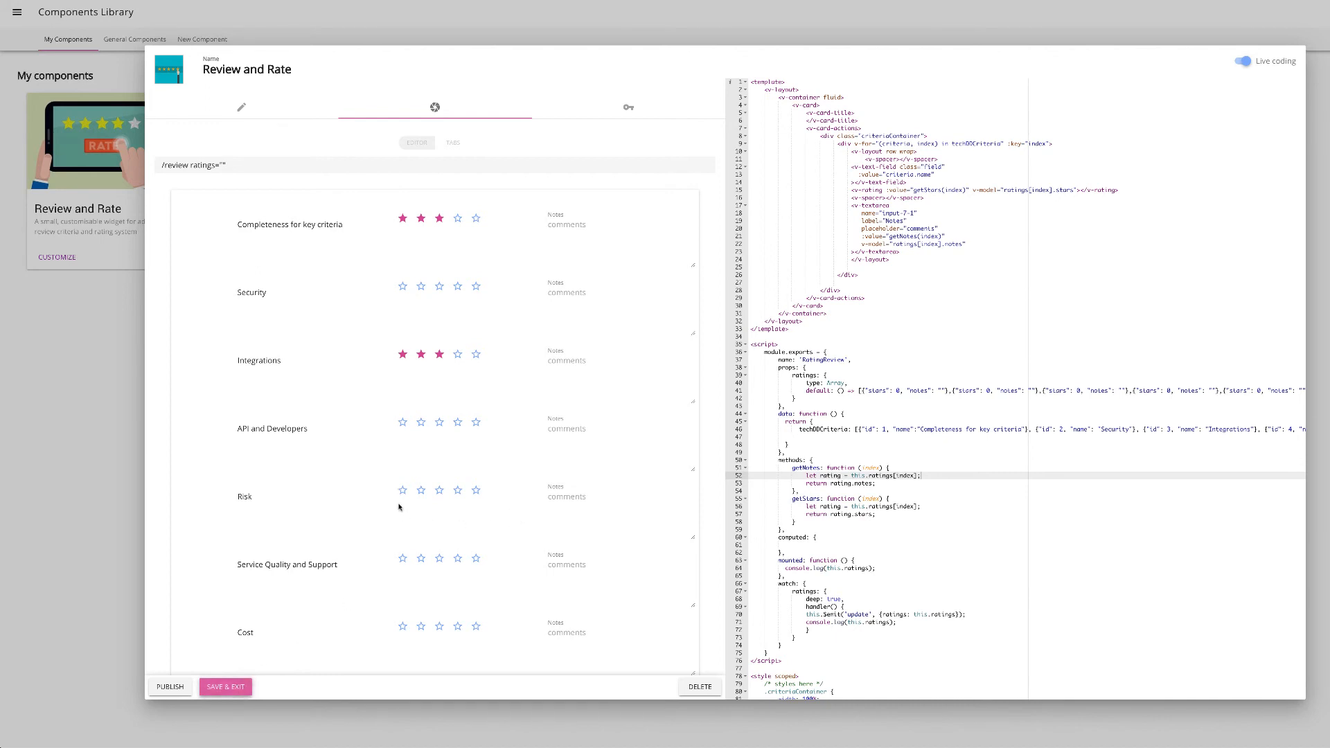
pyautogui.click(236, 687)
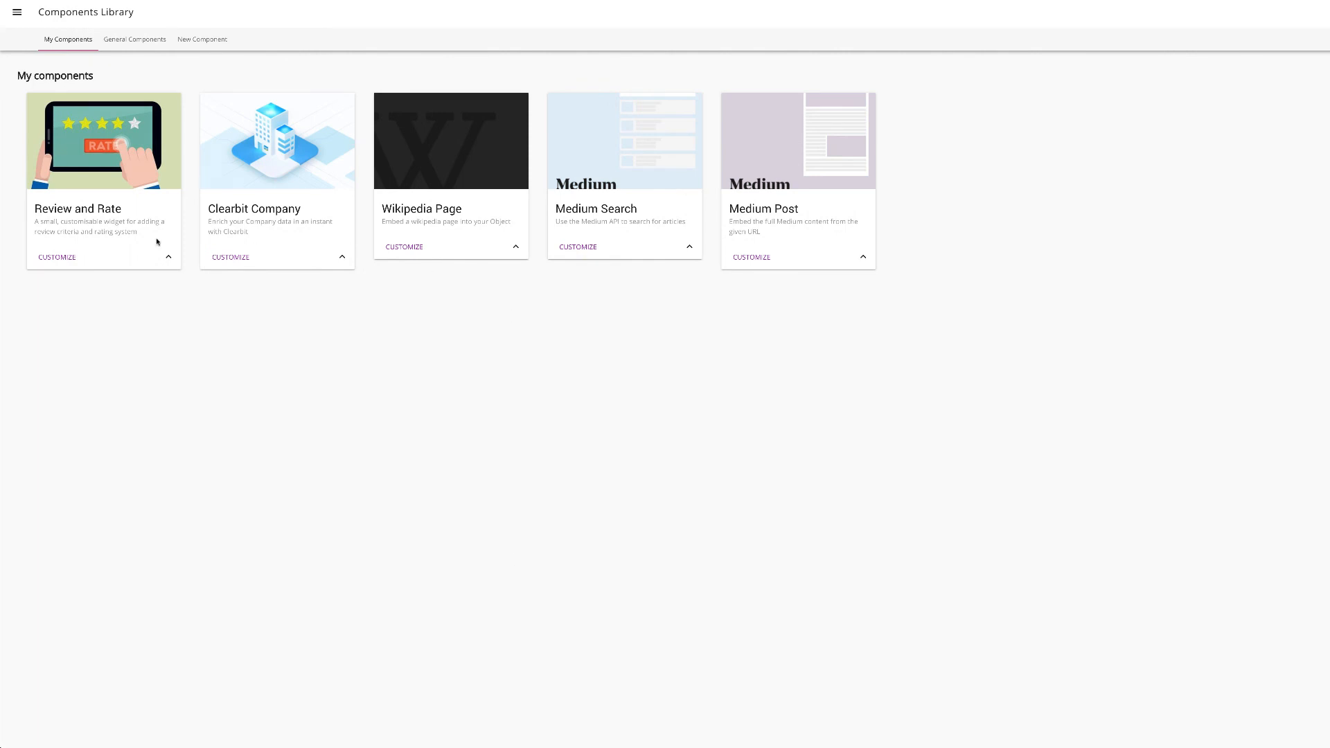